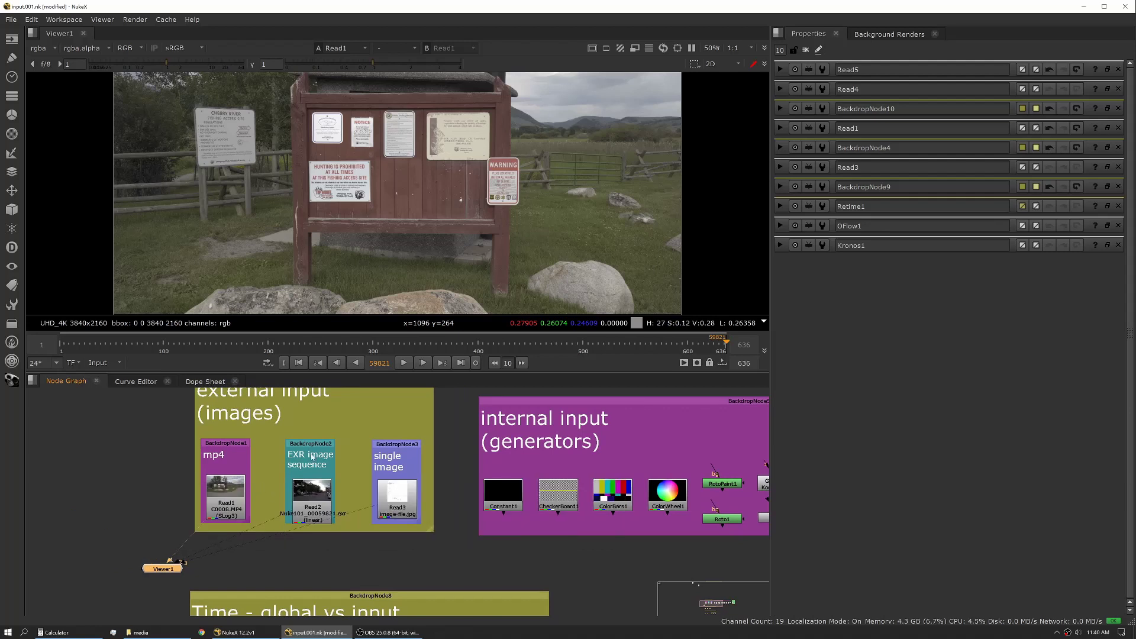
Step: Show the Constant node from the internal input group in the viewer with its properties open
middle_click_drag(614, 527, 389, 530)
scroll(390, 530, "right", 2)
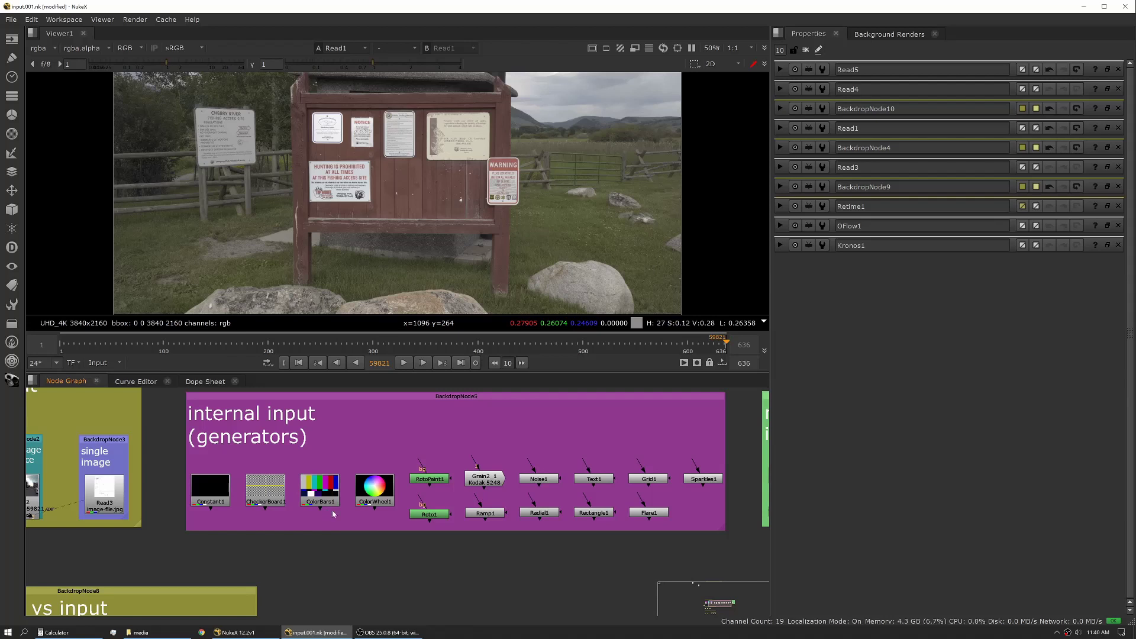
double_click(217, 501)
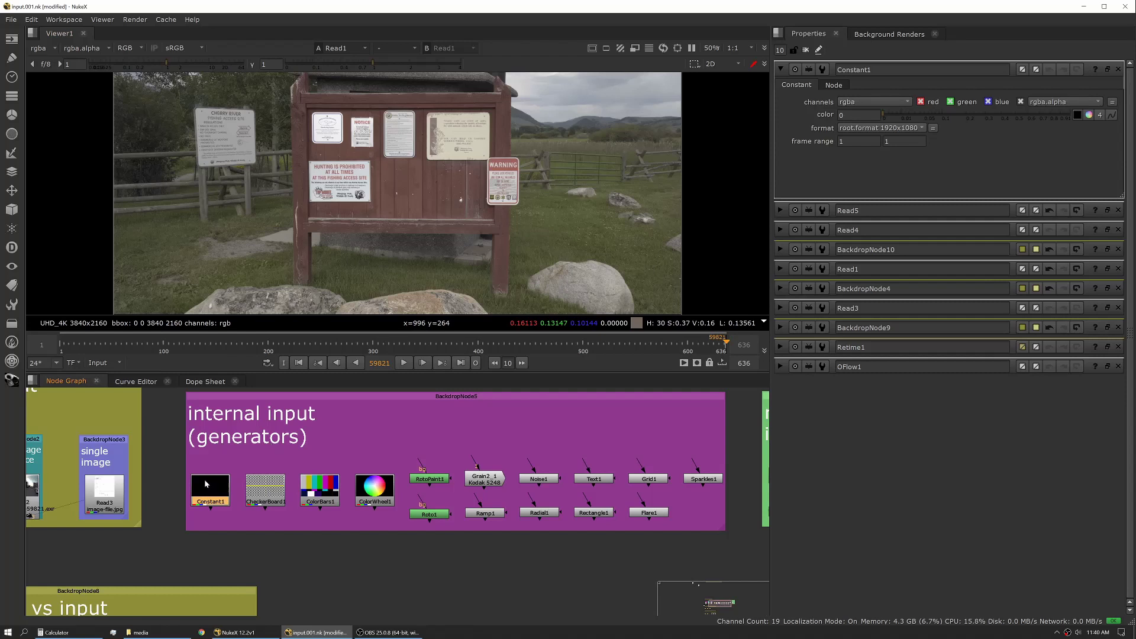
left_click(205, 480, "ctrl+shift")
left_click(780, 69)
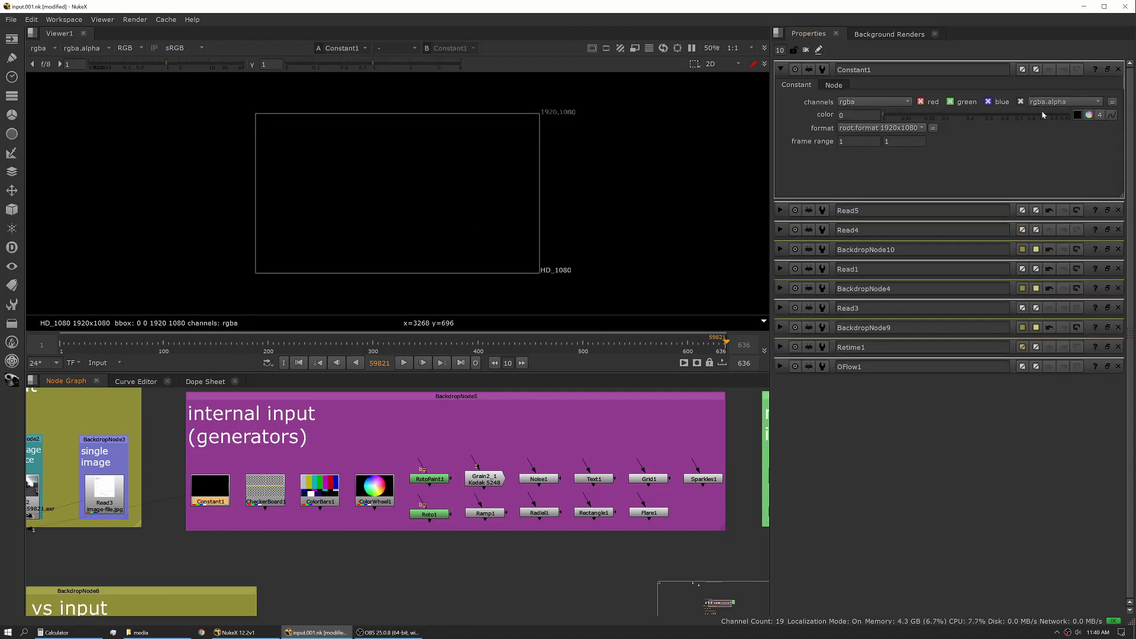
Step: Set the Constant node's color to light green, about 0.274 red, 0.755 green and 0.114 blue
left_click(1089, 116)
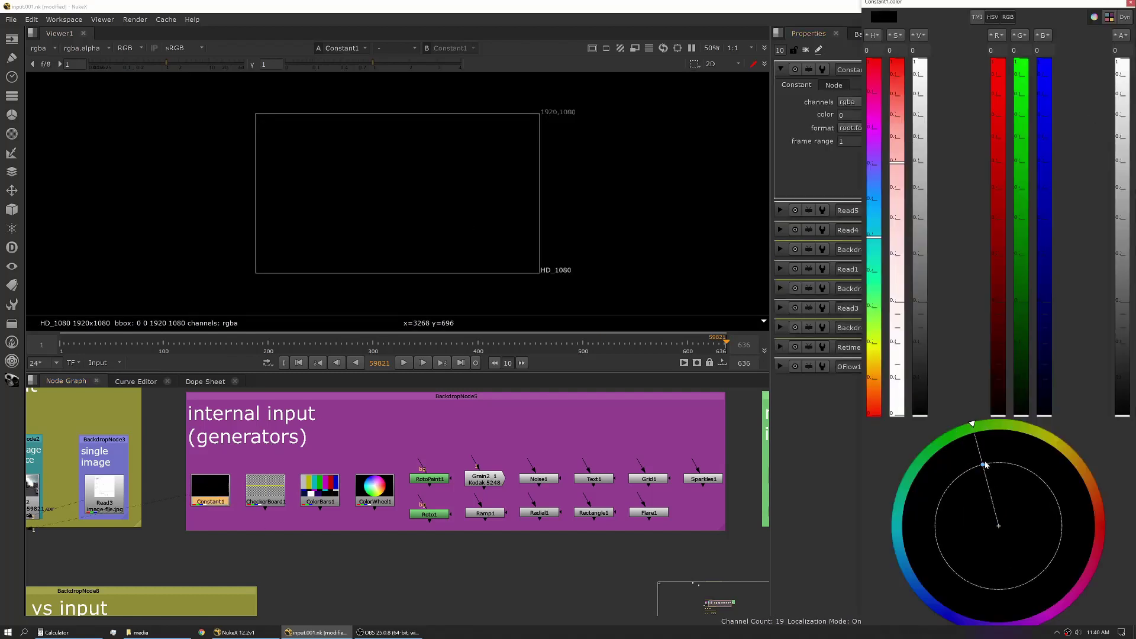
left_click_drag(919, 143, 916, 105)
left_click_drag(999, 525, 978, 448)
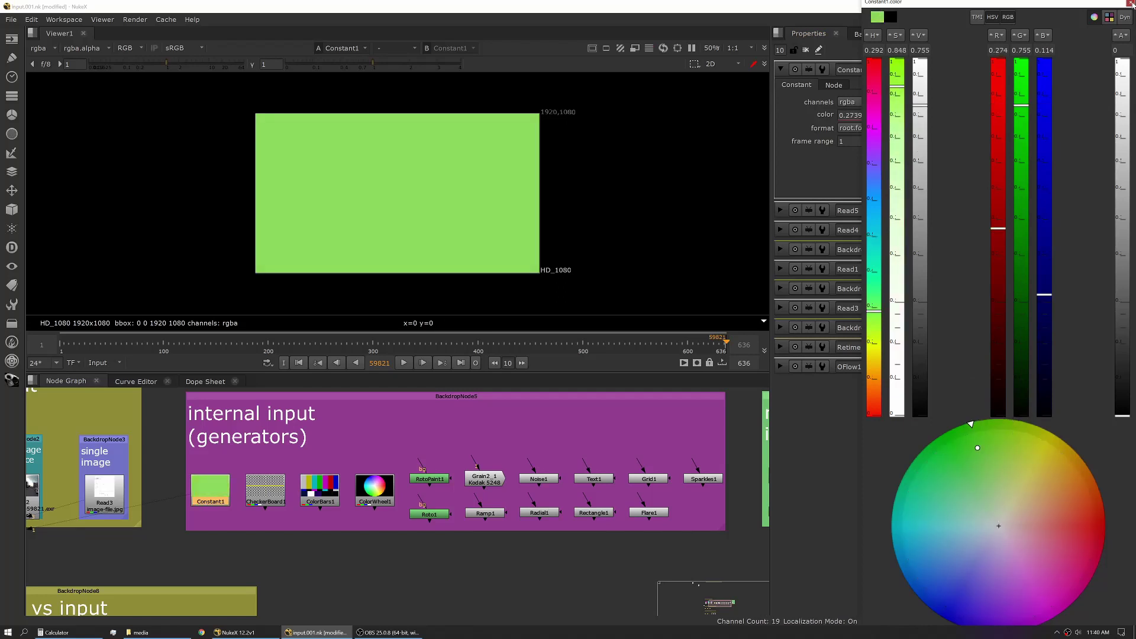
left_click(1131, 3)
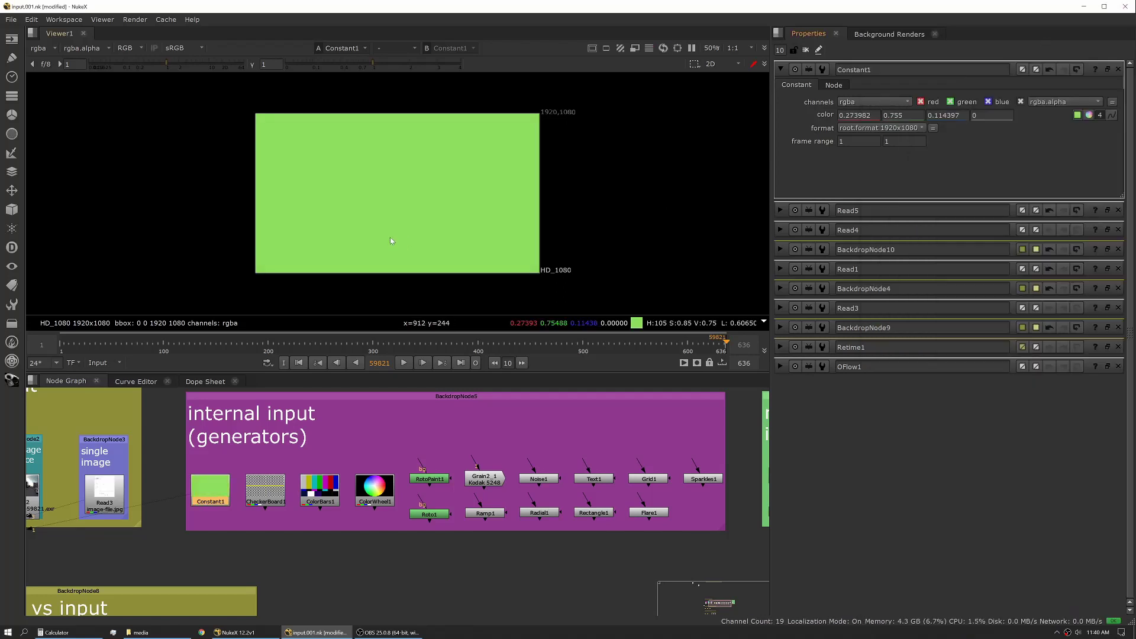
Step: View the CheckerBoard, ColorBars and ColorWheel generators one after another in the viewer
left_click(264, 492)
key("1")
left_click(319, 491)
key("1")
left_click(386, 496)
key("1")
Step: Open the properties of the ColorWheel, ColorBars and CheckerBoard nodes to inspect their settings
double_click(384, 497)
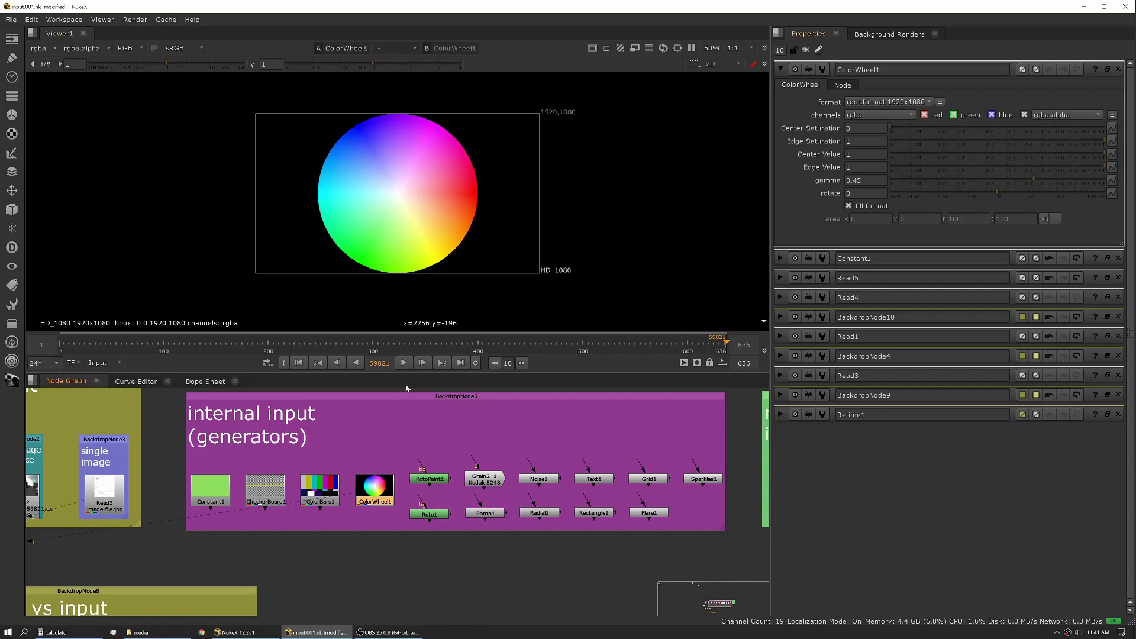
double_click(322, 491)
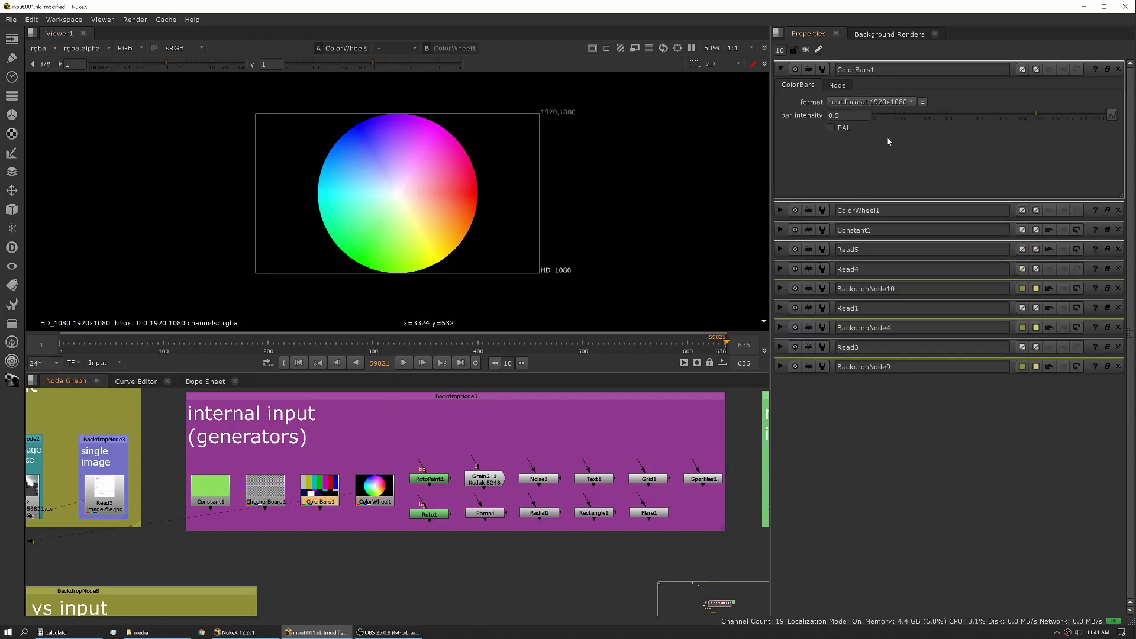
double_click(265, 490)
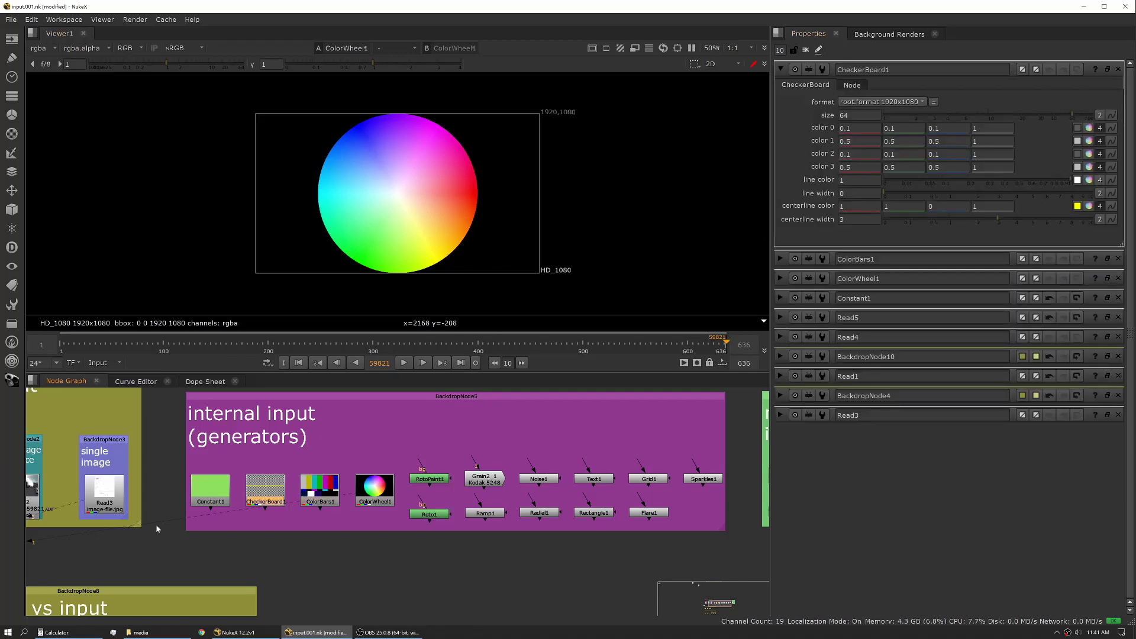
double_click(387, 497)
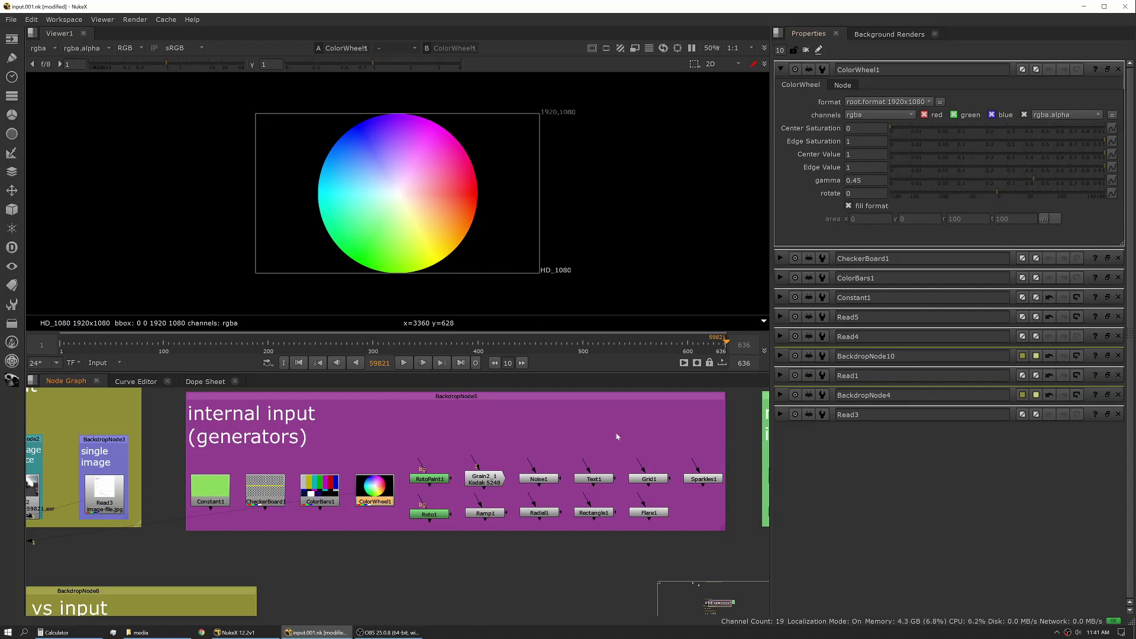
Step: Open the Constant node's properties and examine its format choices
double_click(209, 498)
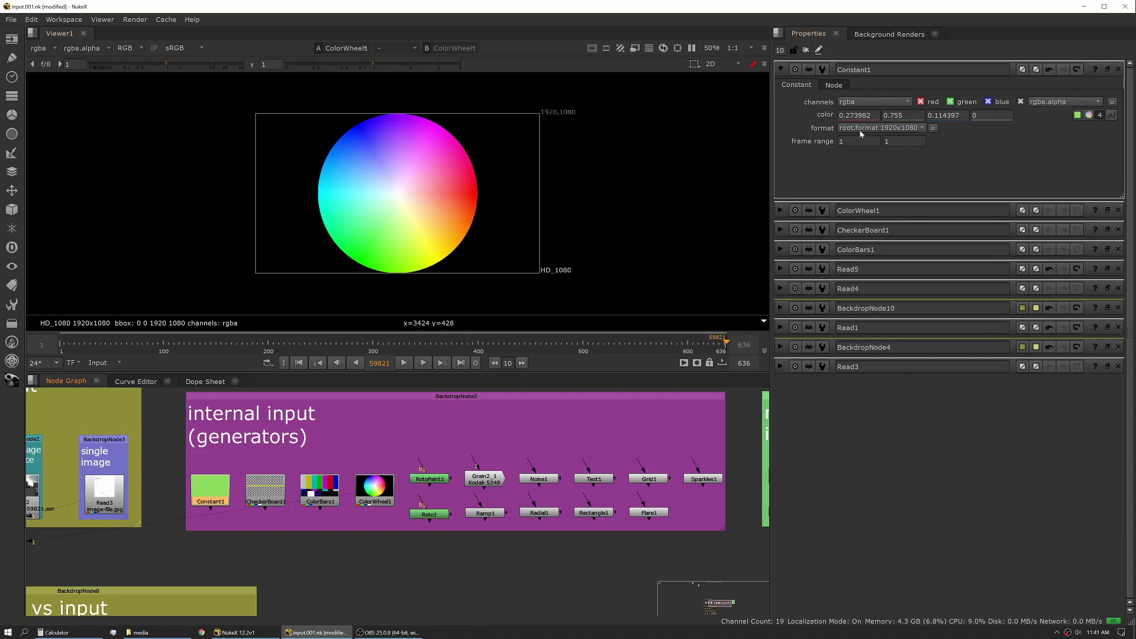
middle_click_drag(128, 486, 179, 470)
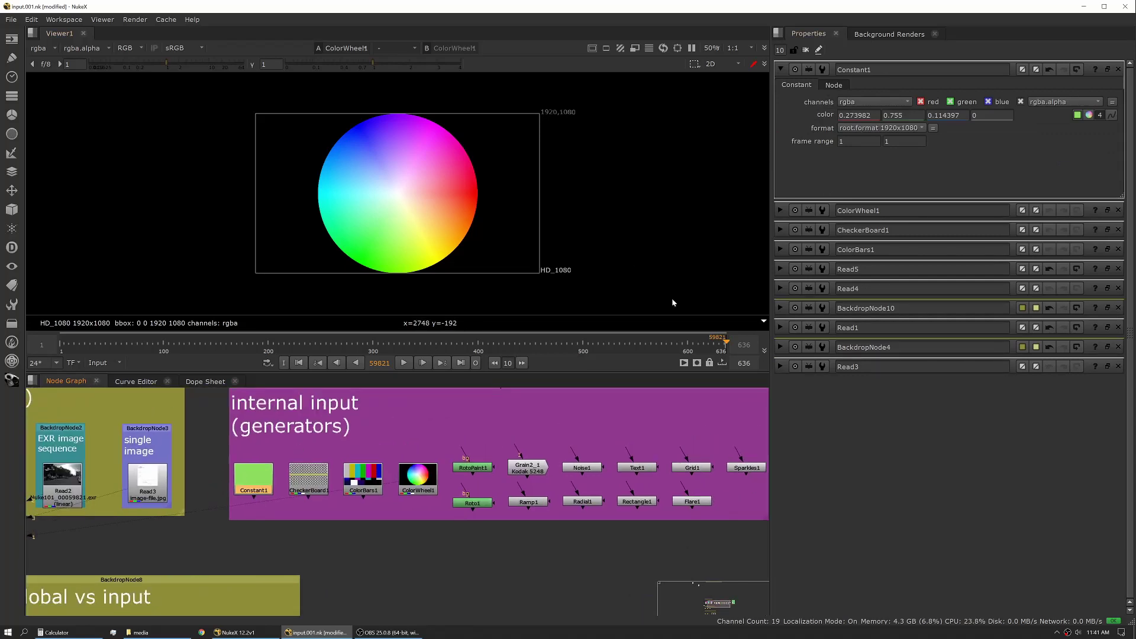
left_click(852, 129)
left_click(822, 158)
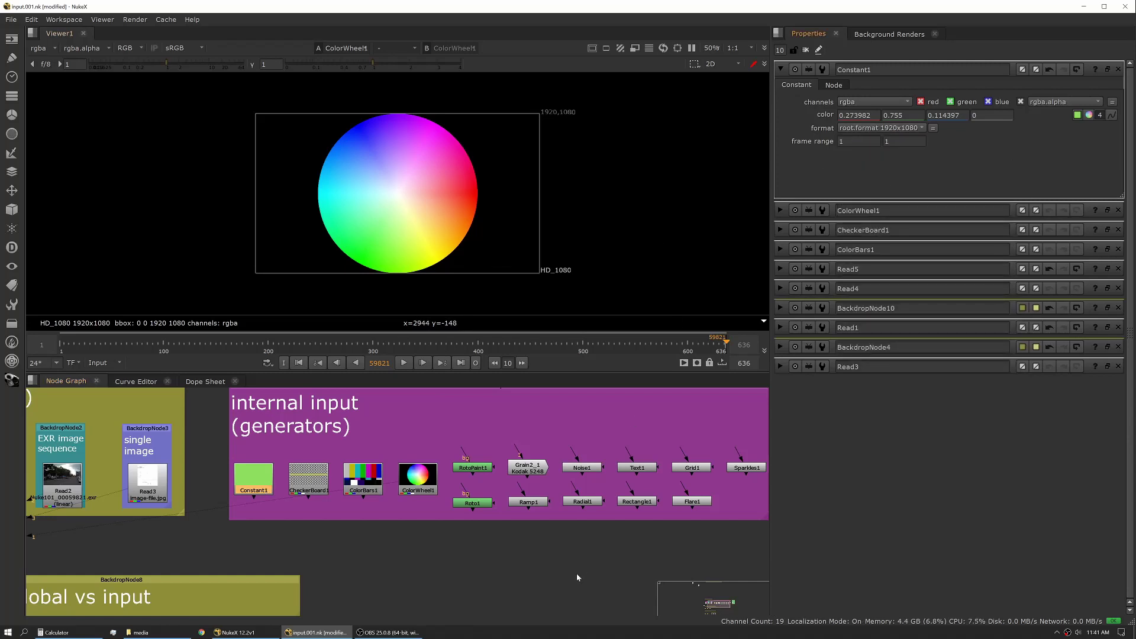
Step: In the project settings, try 4K_DCP as the full size format and return it to HD_1080
key("s")
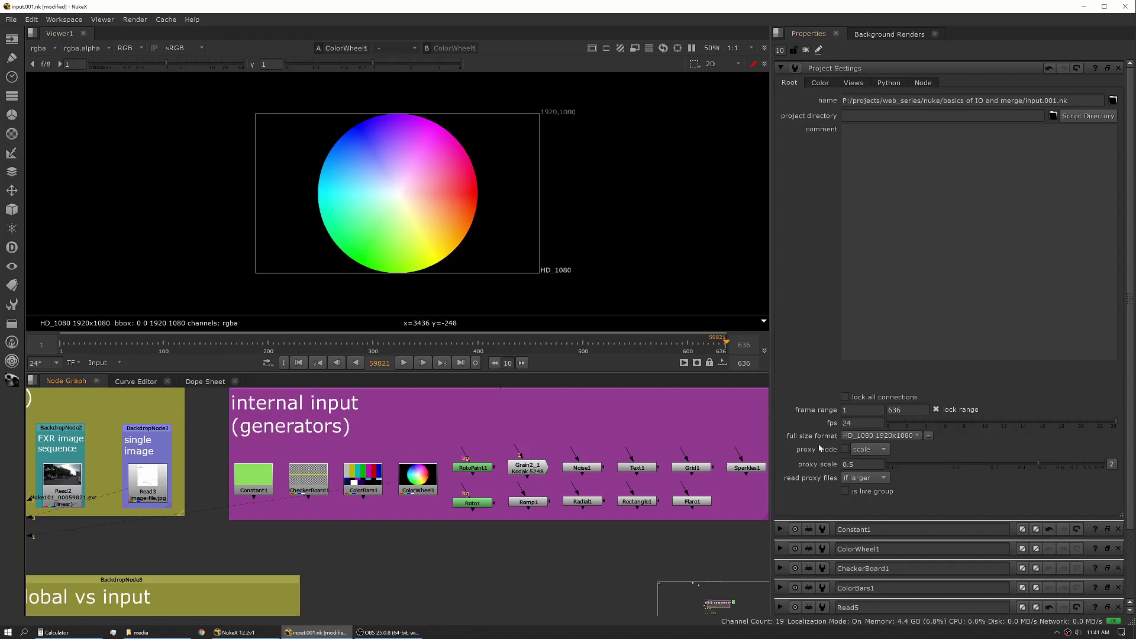
left_click(864, 438)
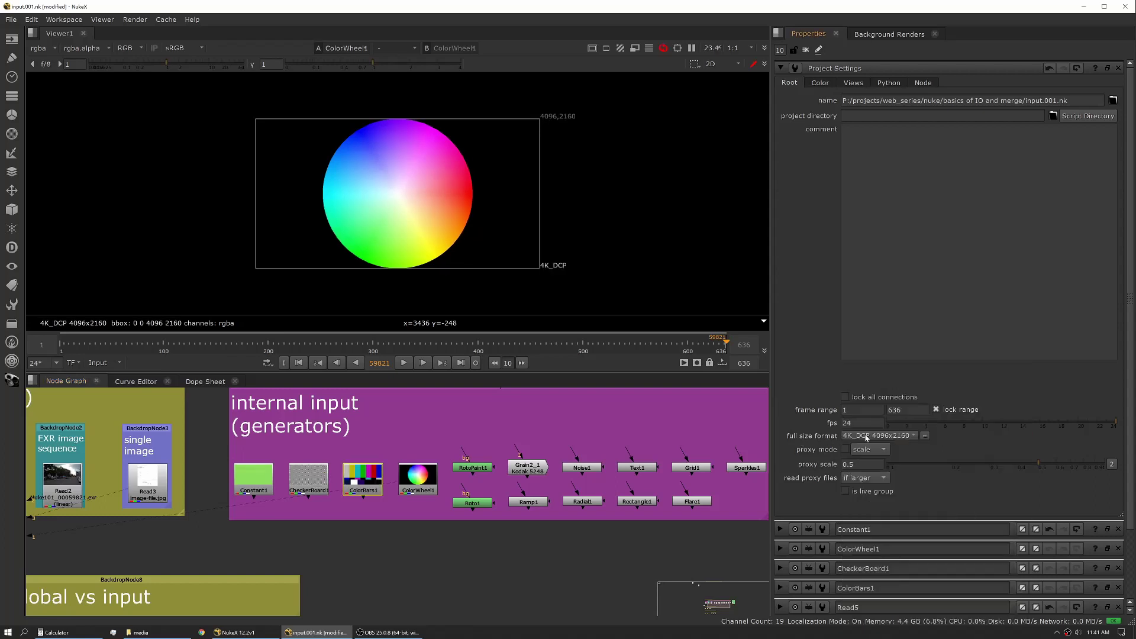
left_click(864, 438)
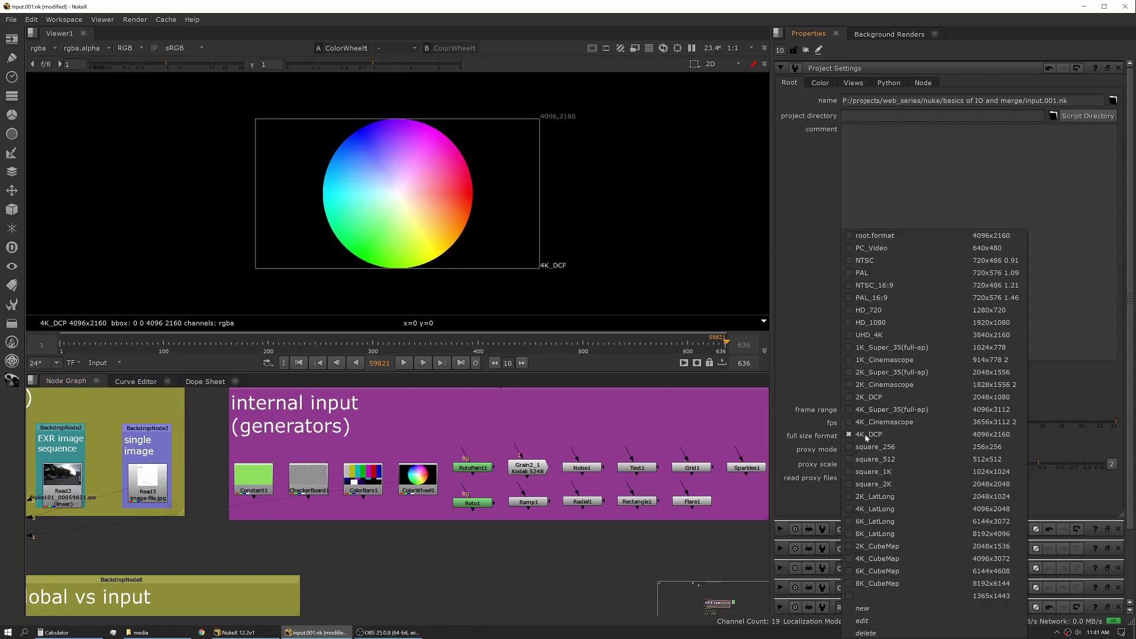
left_click(887, 325)
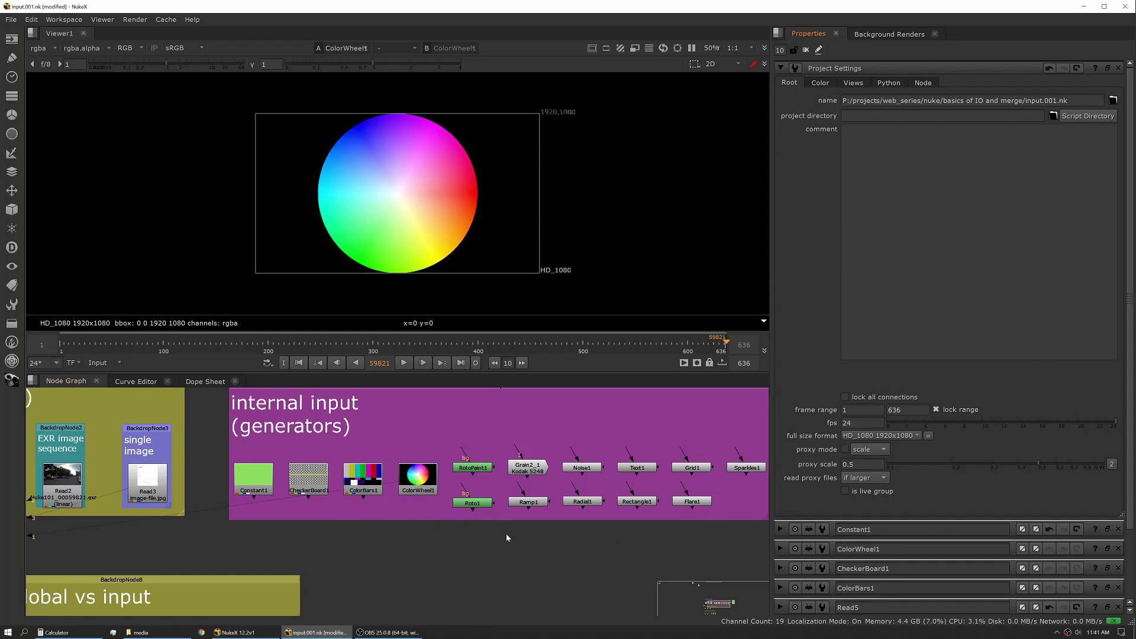
Step: Show the green Constant node in the viewer again and reopen its properties
double_click(255, 481)
key("1")
double_click(255, 482)
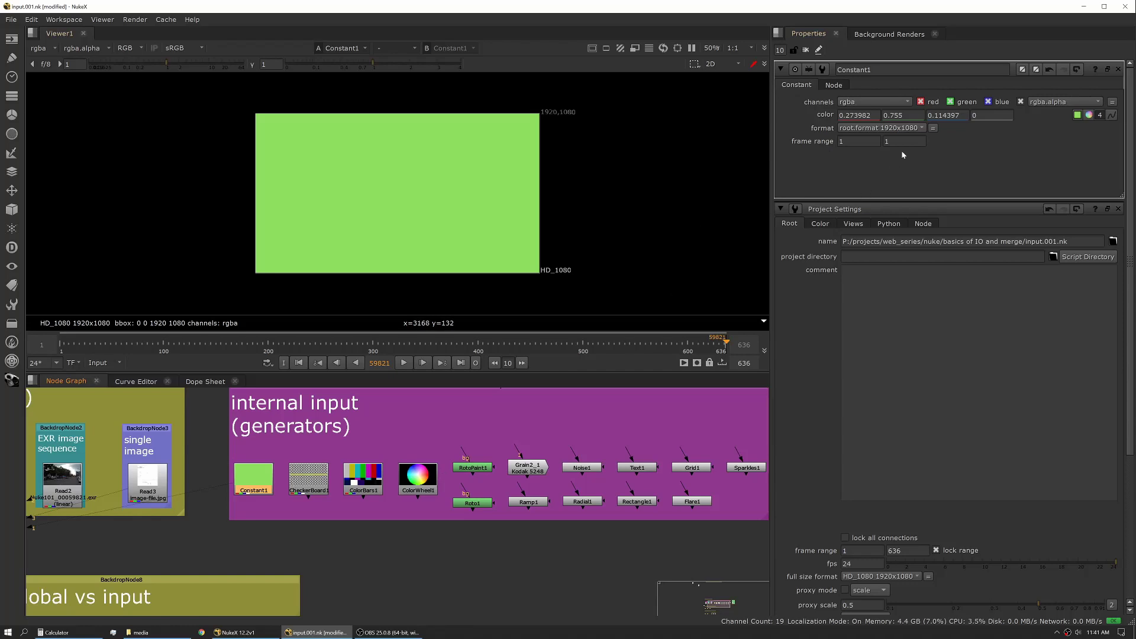
Step: Set the Constant node's format to square_256 and fit the image in the viewer
left_click(876, 127)
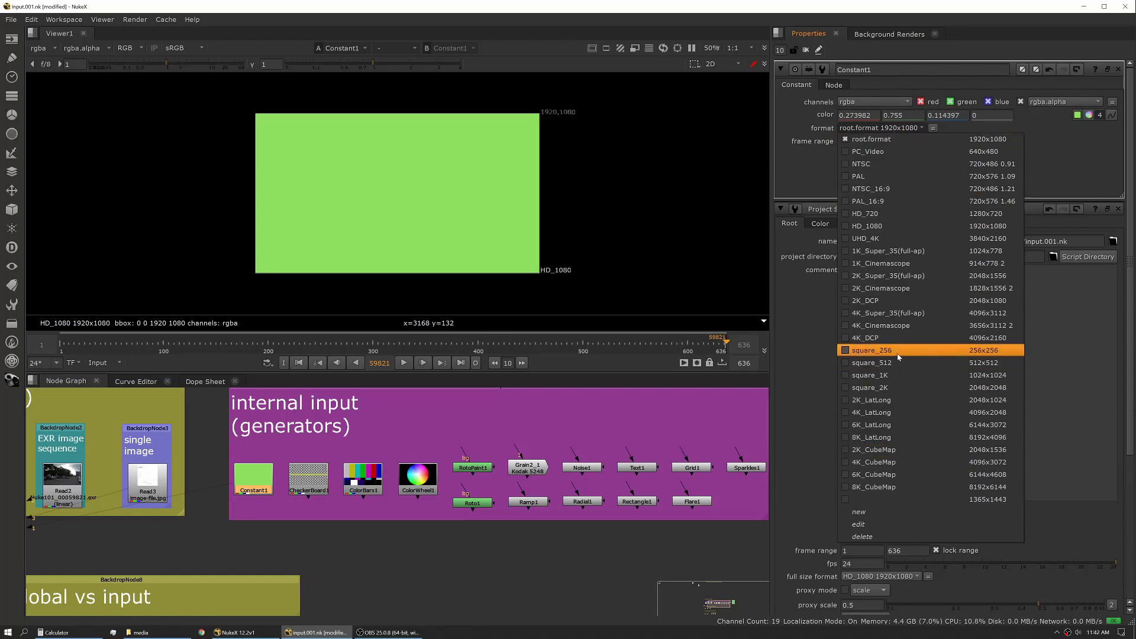
left_click(933, 352)
key("f")
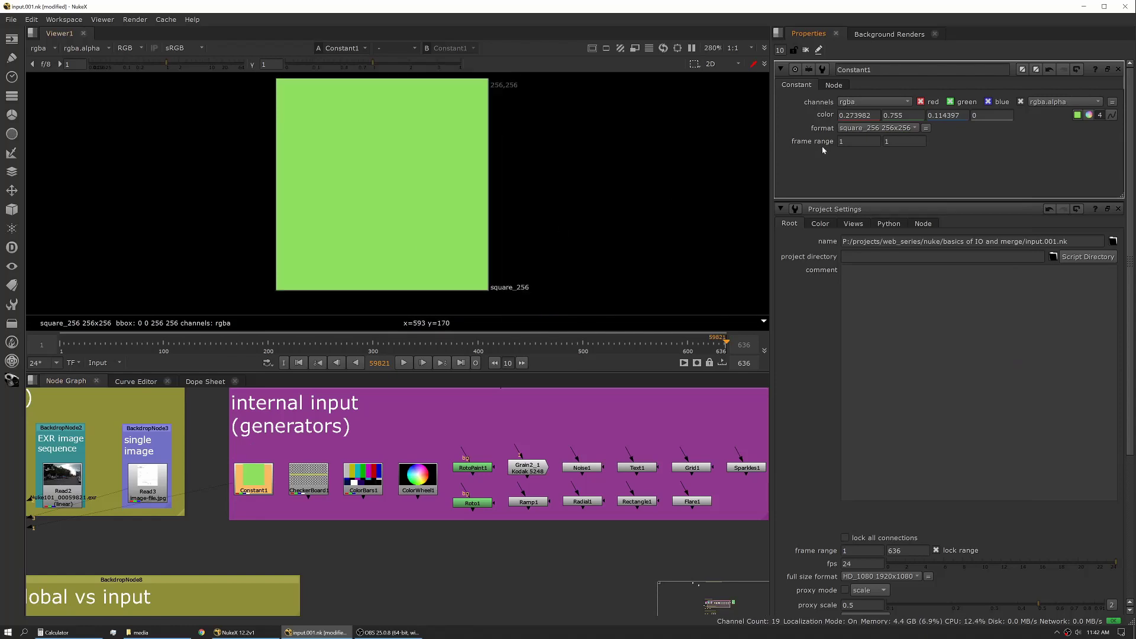
Step: Set the Constant node's format to square_2K and fit the image in the viewer
left_click(847, 130)
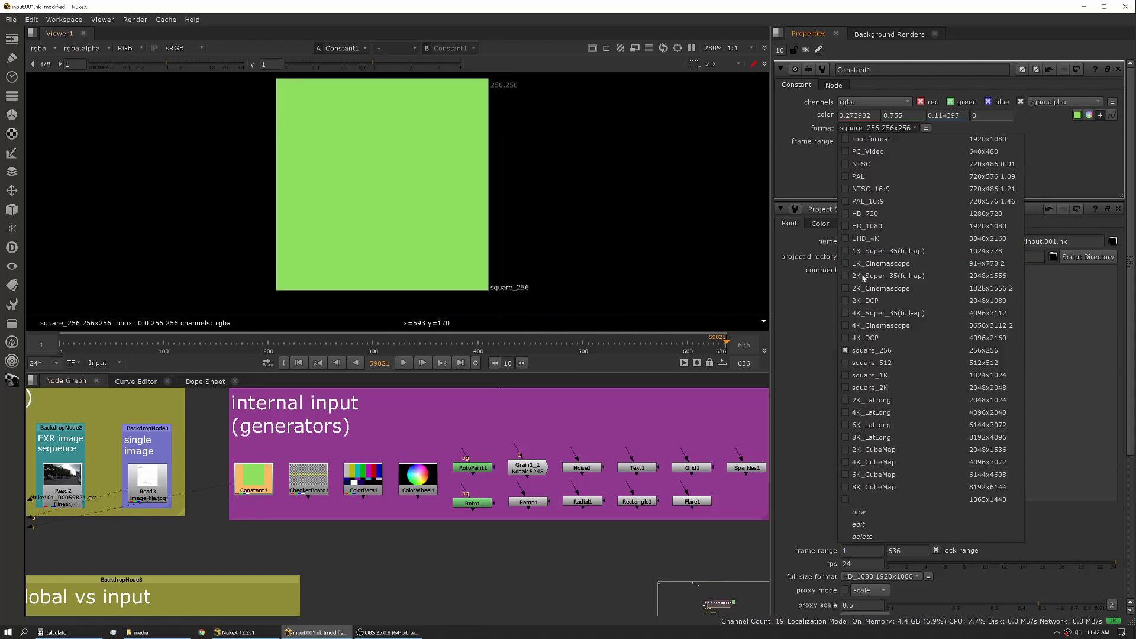
left_click(877, 388)
key("f")
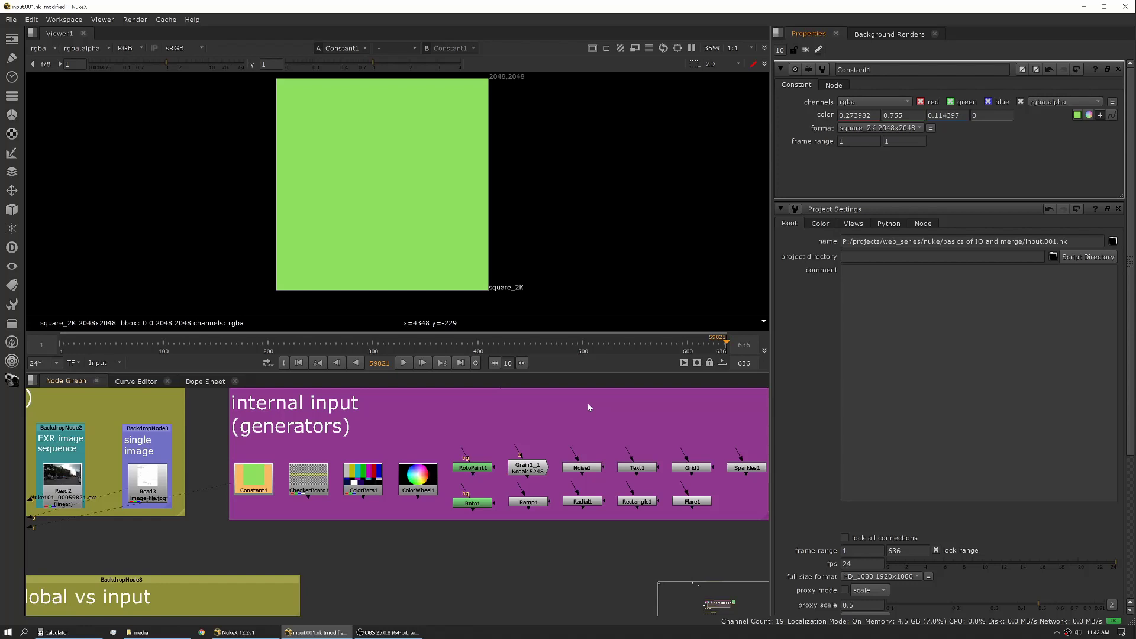
Step: Select the Constant, CheckerBoard, ColorBars and ColorWheel nodes together in the node graph
left_click(917, 128)
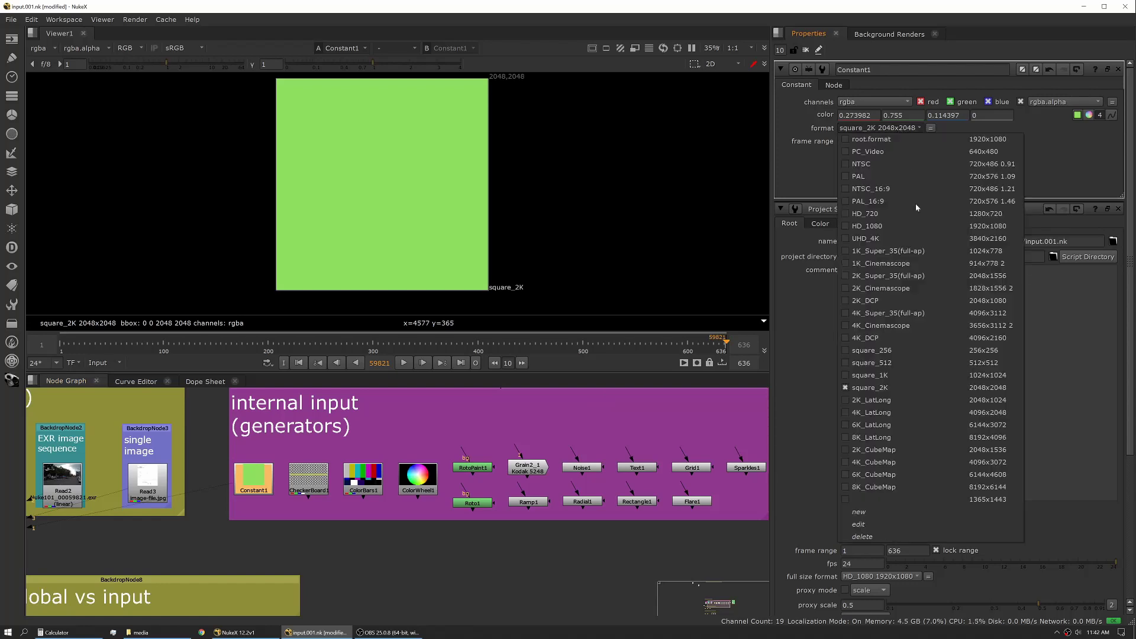
left_click(319, 539)
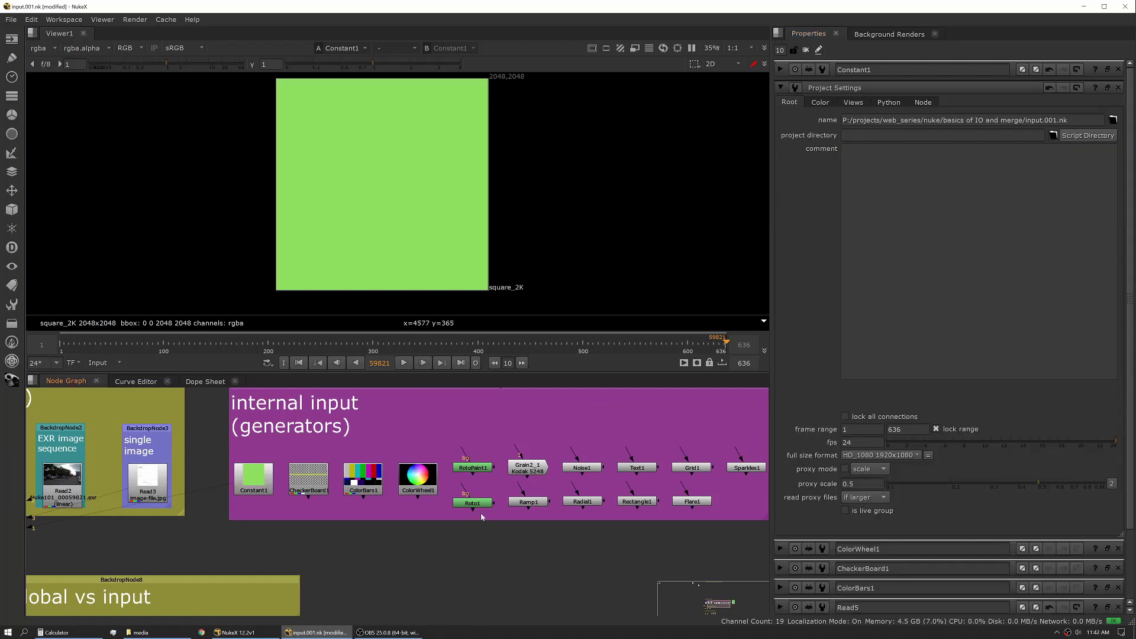
middle_click_drag(492, 537, 459, 538)
left_click_drag(175, 452, 412, 507)
middle_click_drag(420, 469, 301, 470)
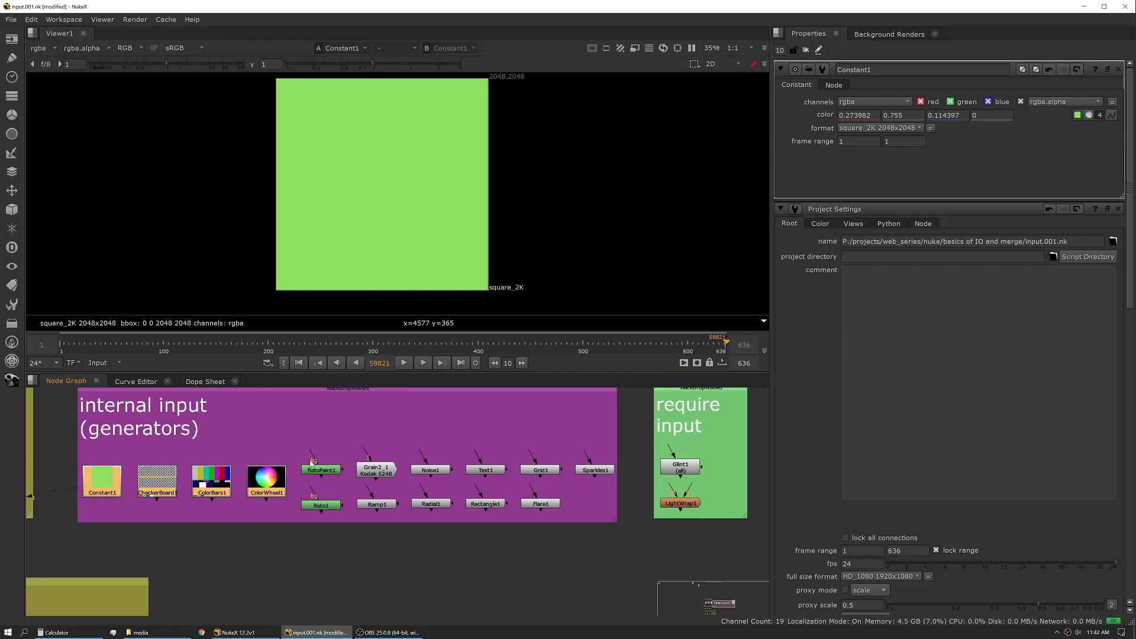
Step: Open the RotoPaint and Roto properties, show Roto in the viewer and delete its Bezier shape
double_click(317, 470)
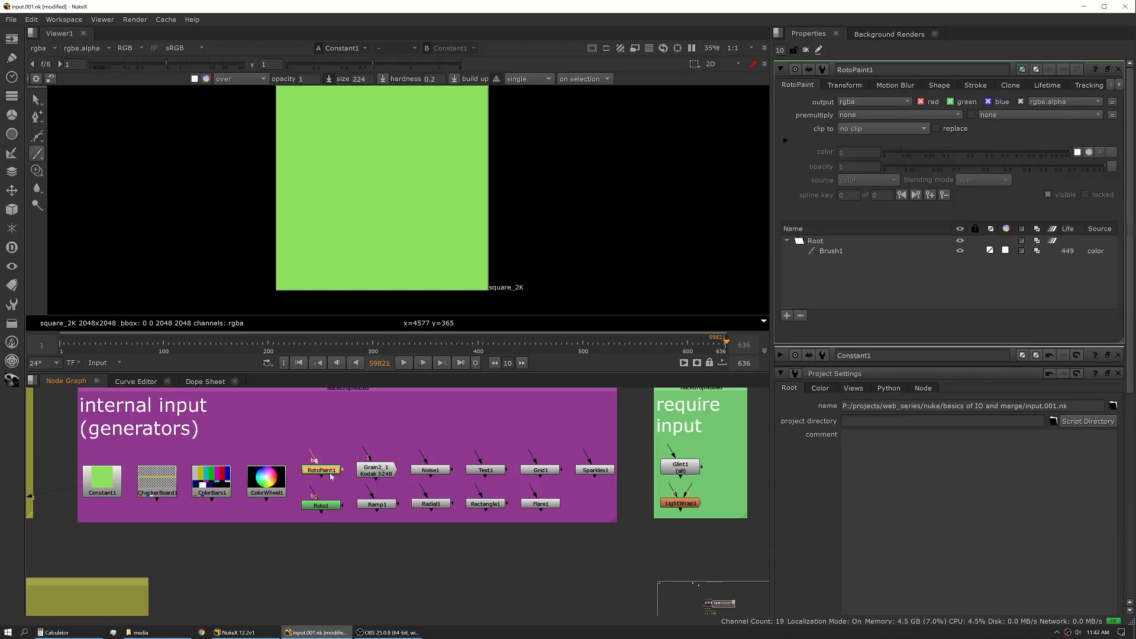
double_click(321, 506)
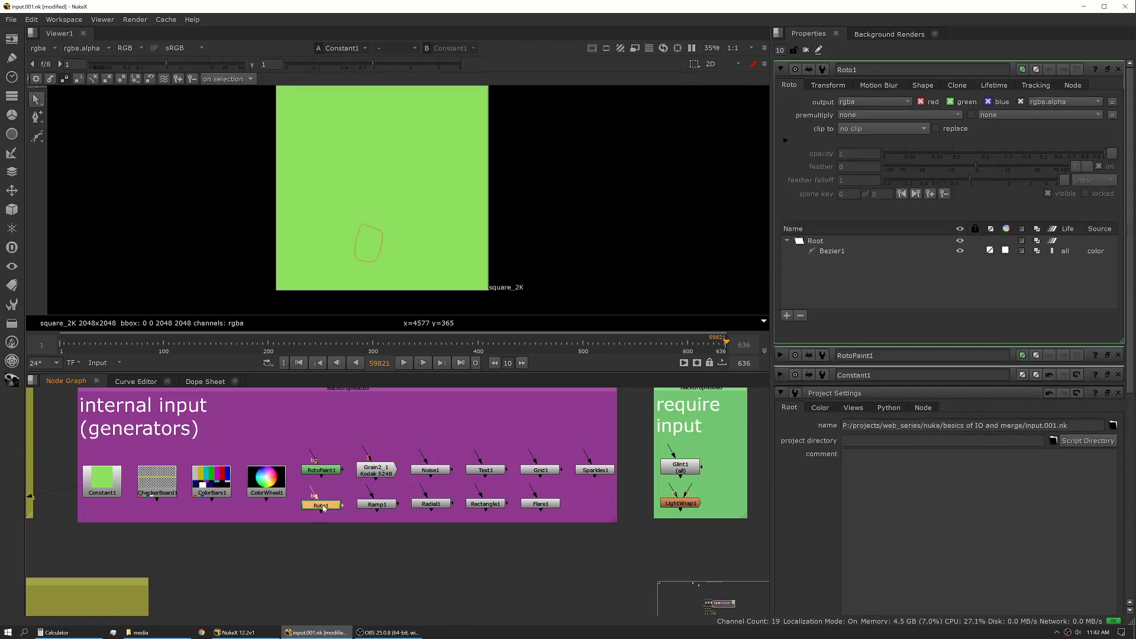
key("1")
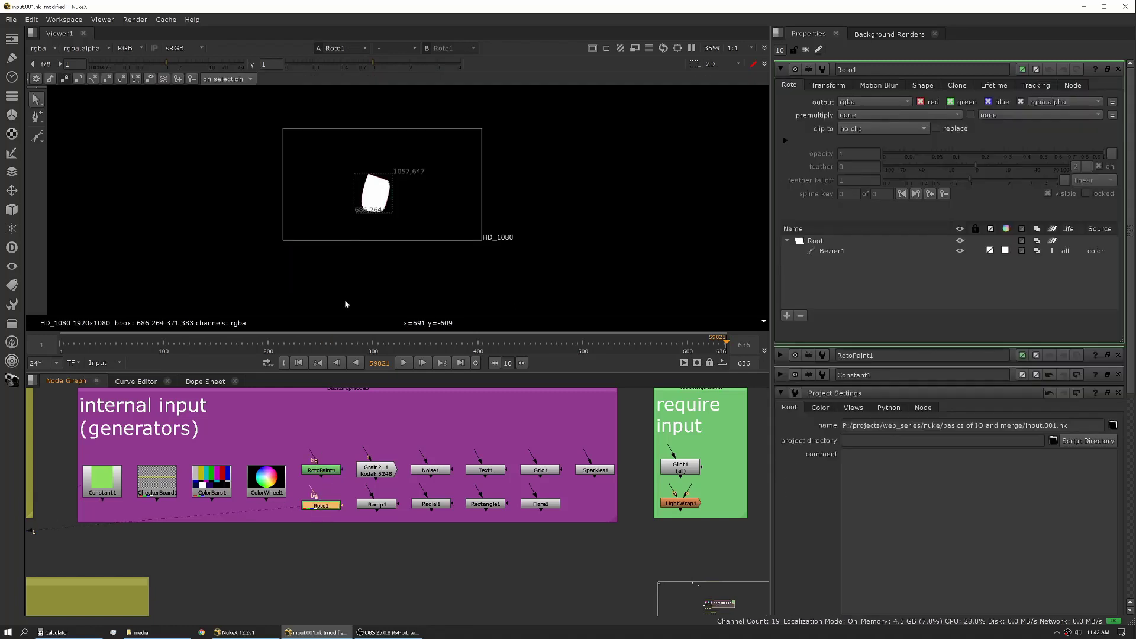
left_click(366, 188)
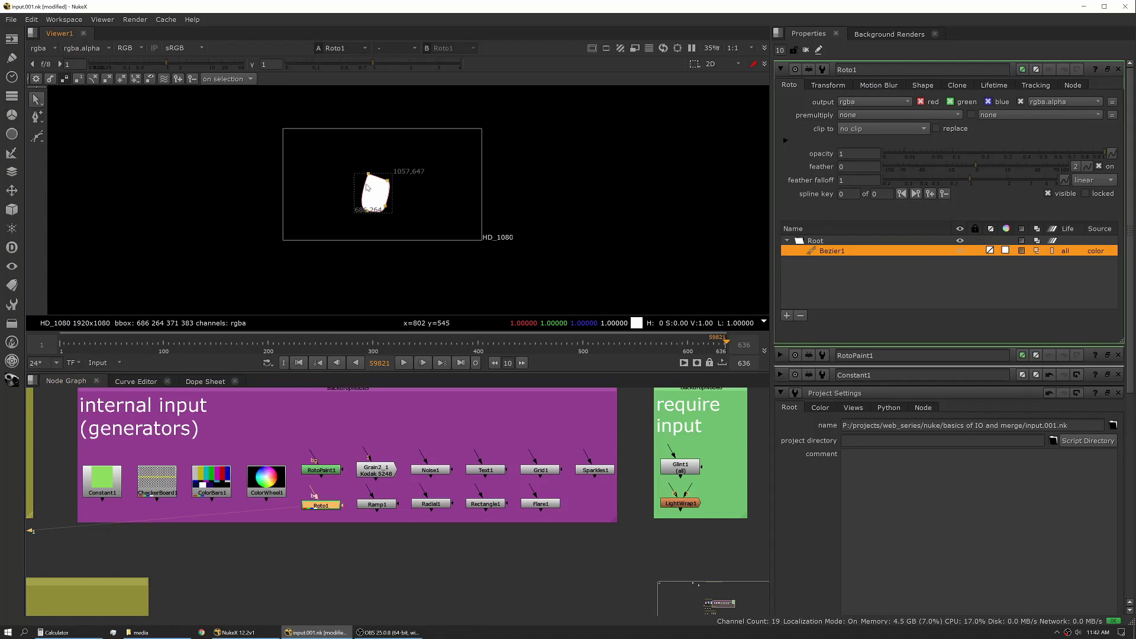
key("Delete")
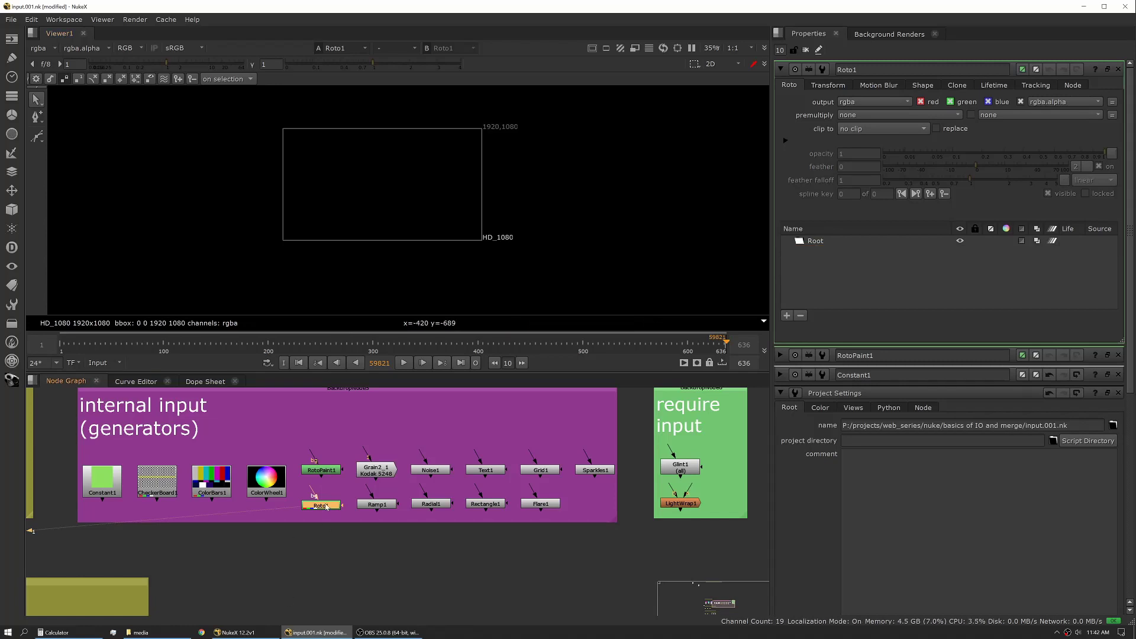
Step: Examine the shape types available for drawing in the Roto node
left_click(37, 136)
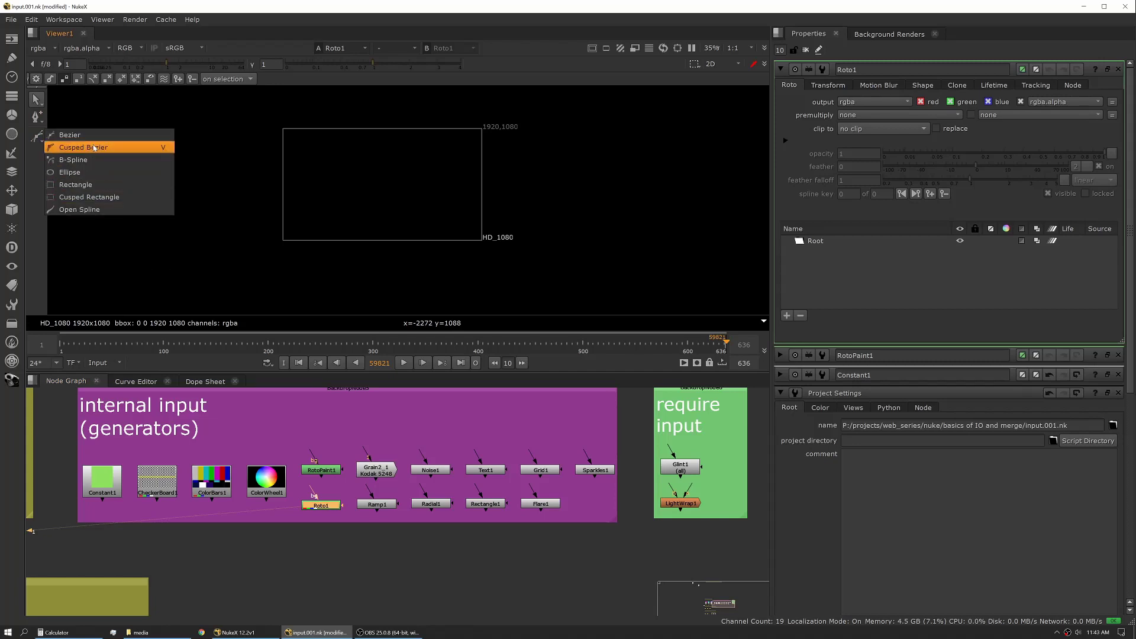
left_click(203, 243)
left_click(323, 530)
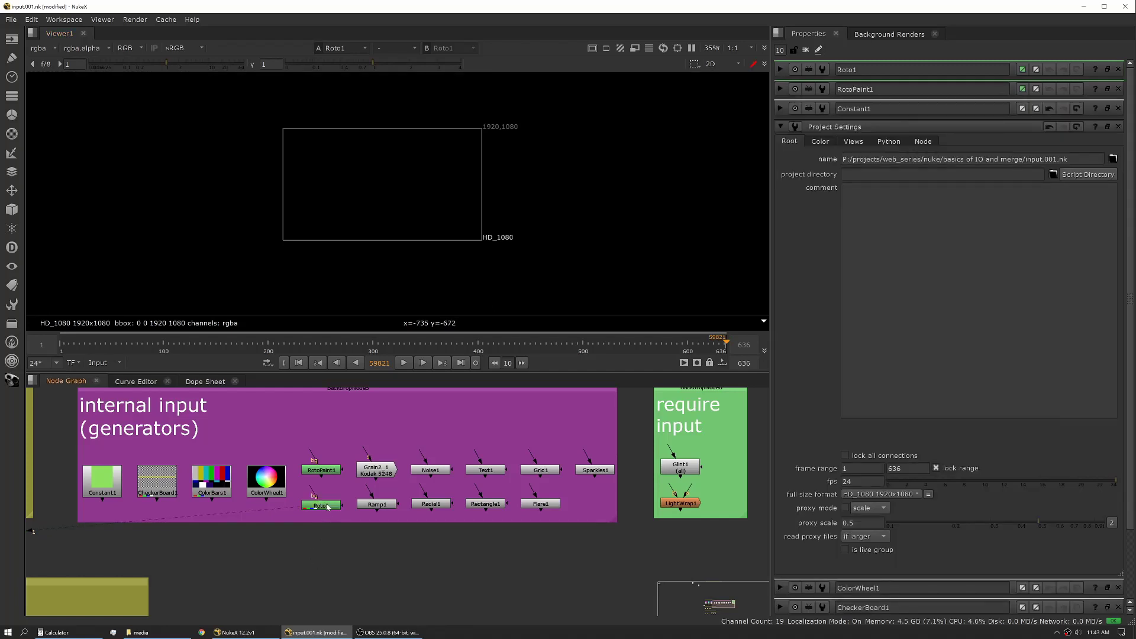
Step: Reopen the Roto node's properties, and show the RotoPaint node in the viewer with its properties
left_click(328, 507)
left_click(325, 525)
left_click(323, 507)
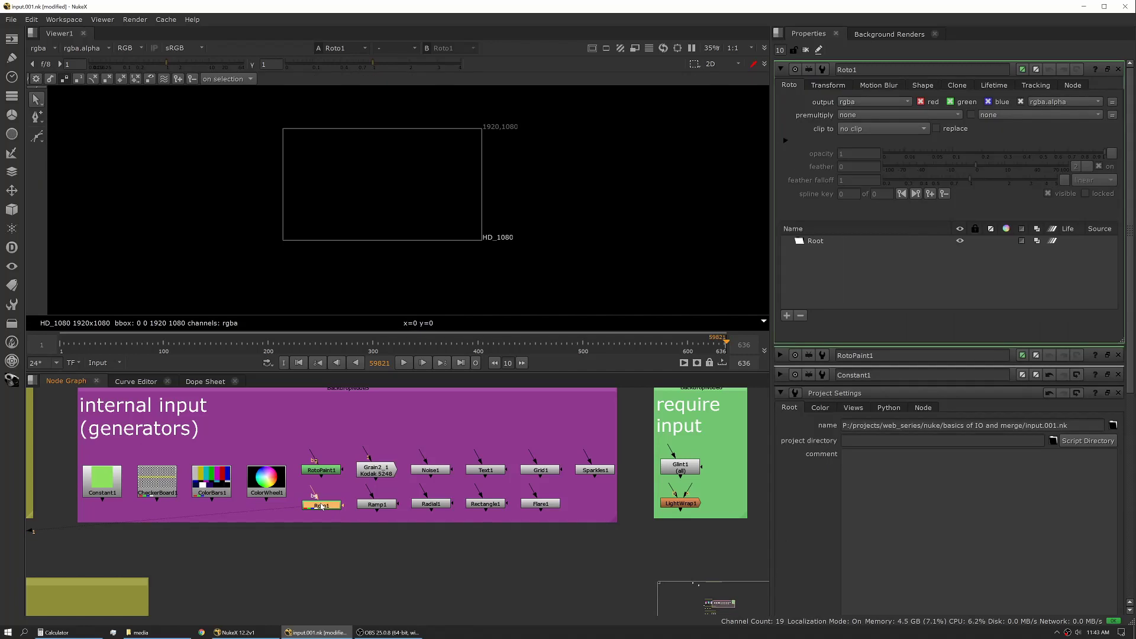
left_click(325, 471)
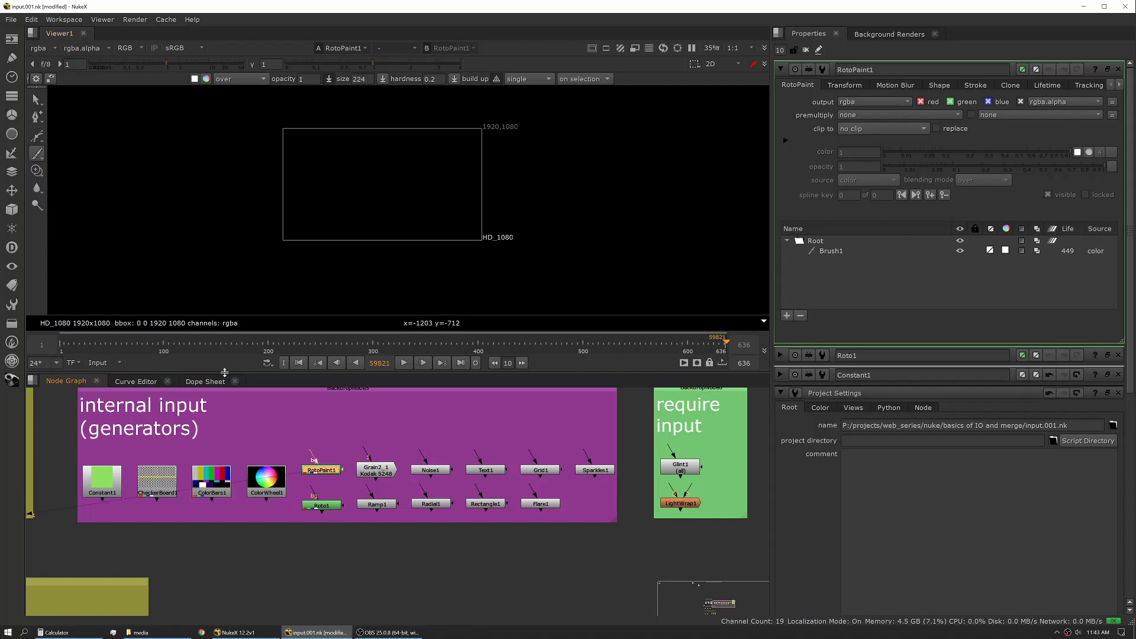
left_click(361, 464)
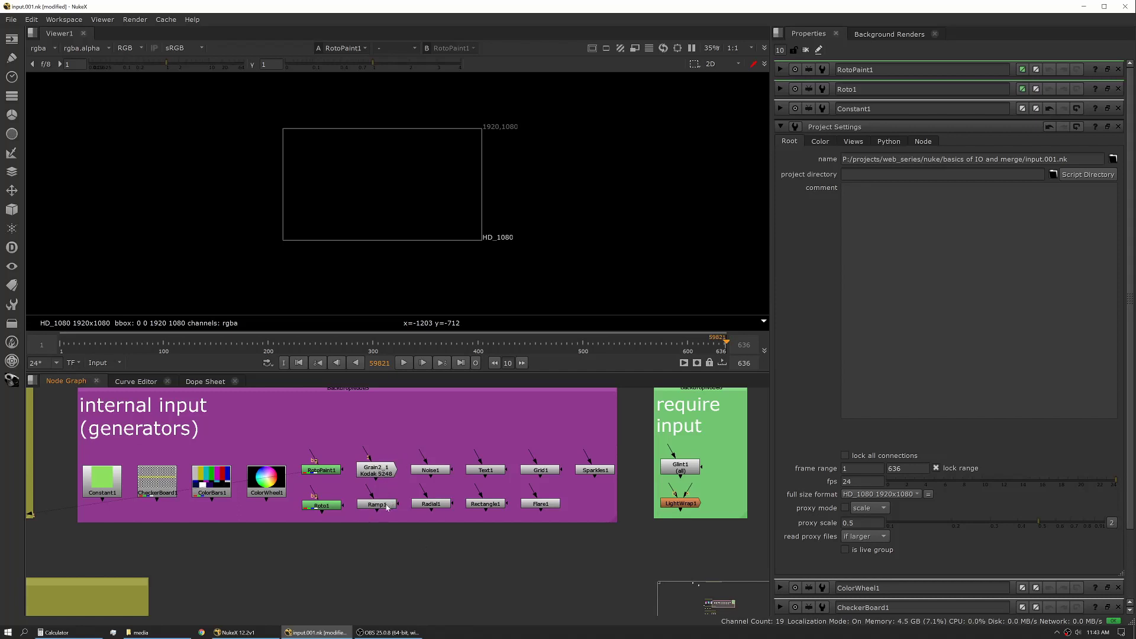
Step: Show the Noise node in the viewer, open its properties and set its x/ysize to about 135
left_click(438, 468)
key("1")
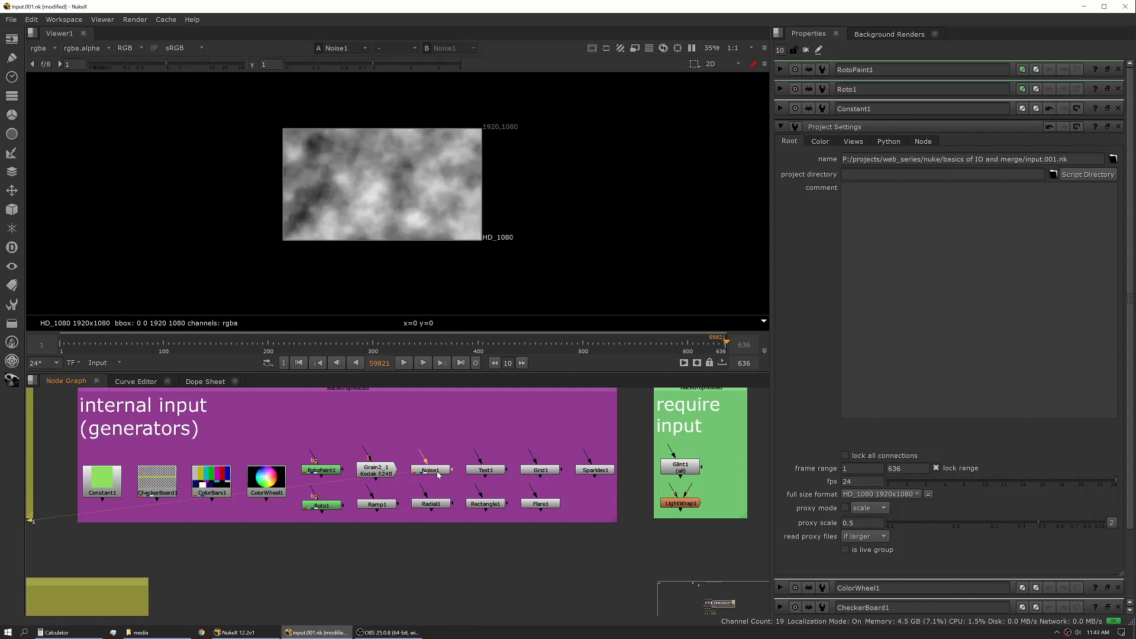
scroll(354, 198, "up", 5)
middle_click_drag(459, 230, 405, 246)
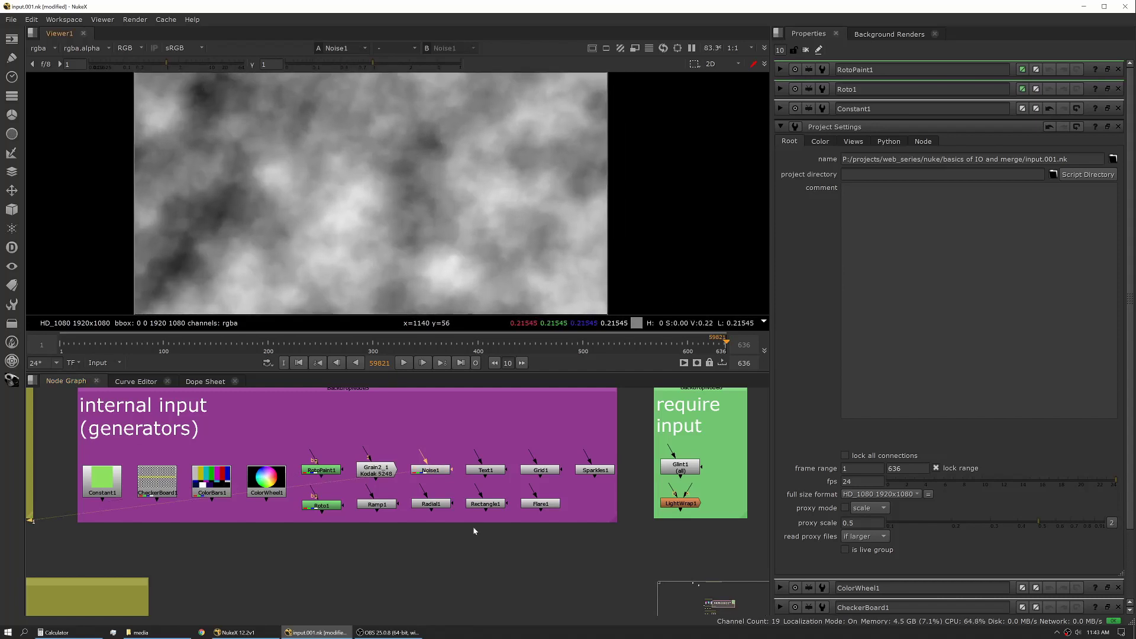
double_click(435, 471)
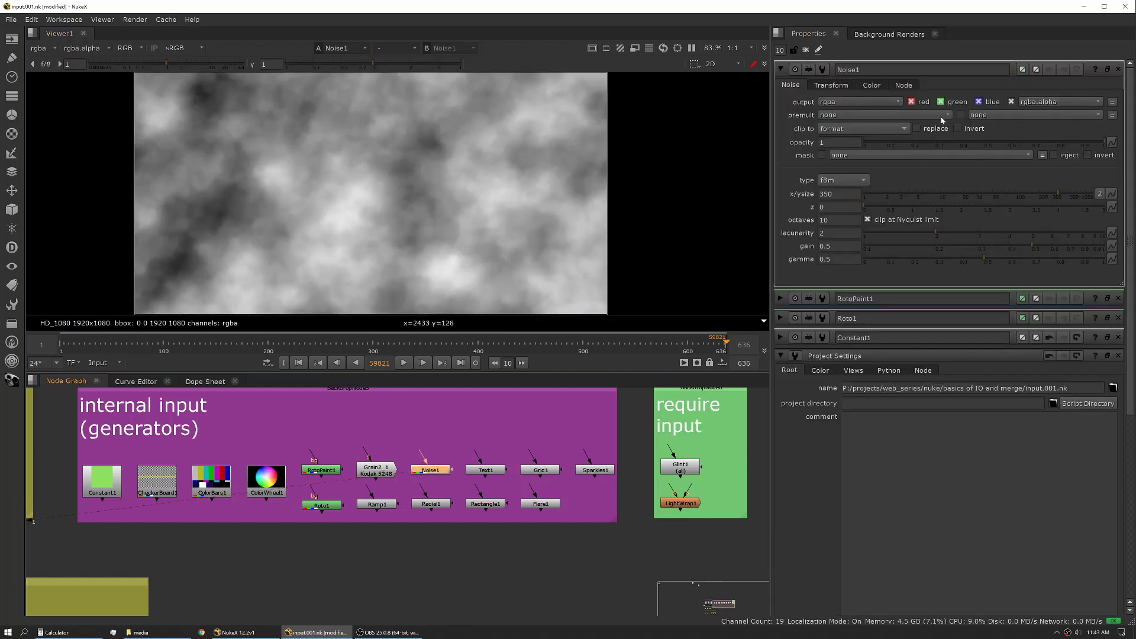
left_click_drag(996, 194, 1025, 194)
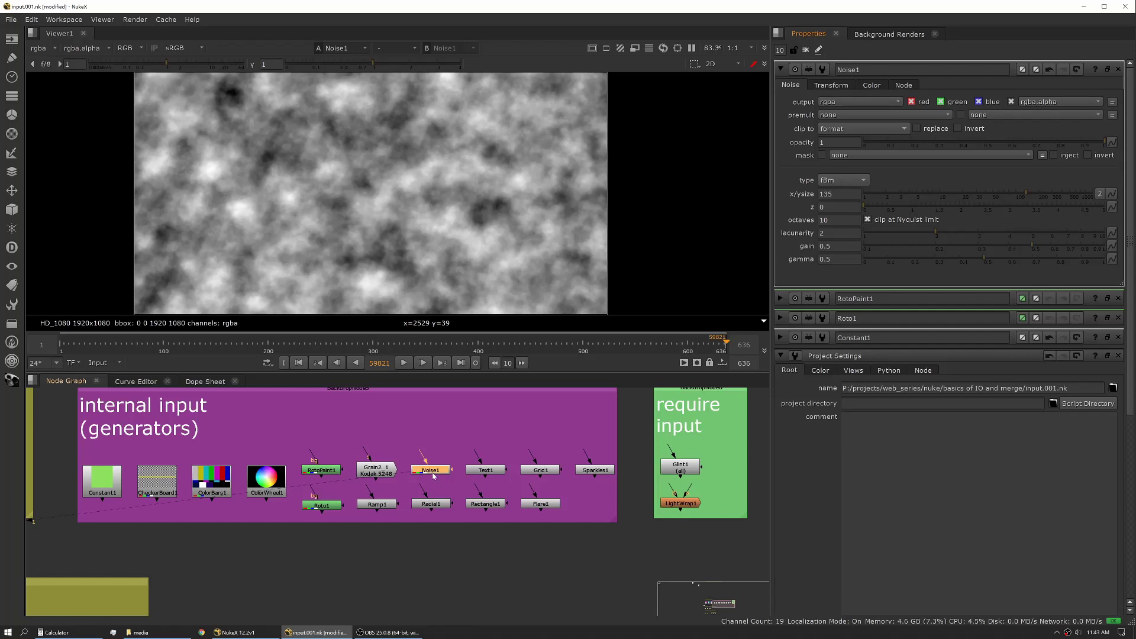
Step: Show the Grain node in the viewer and turn off its Apply only through alpha mask option
left_click(376, 471)
key("1")
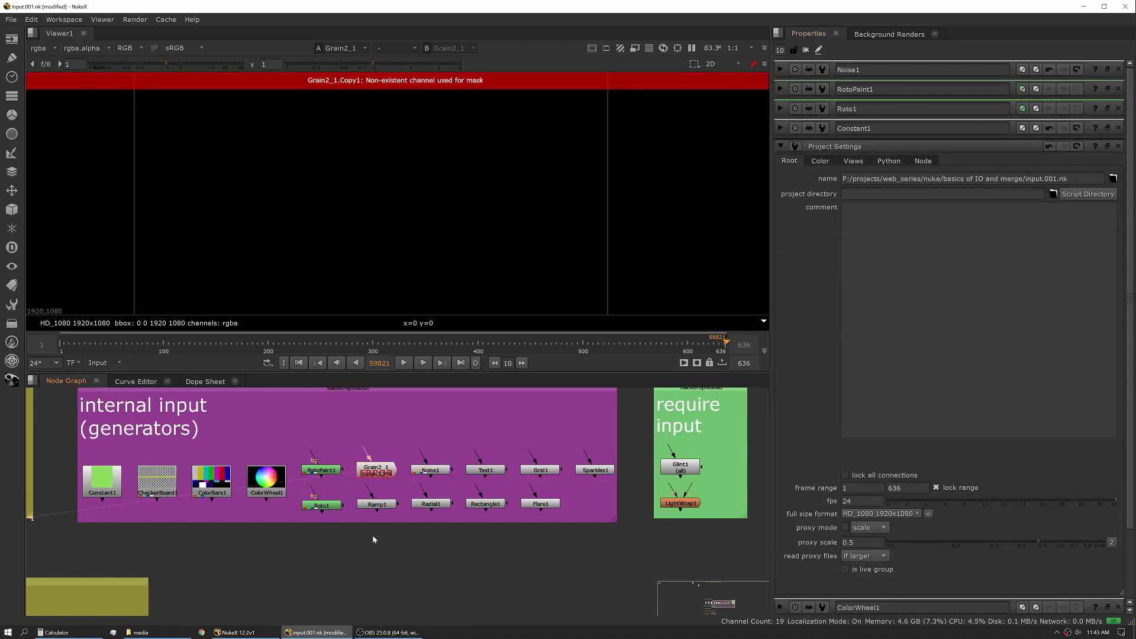
double_click(379, 470)
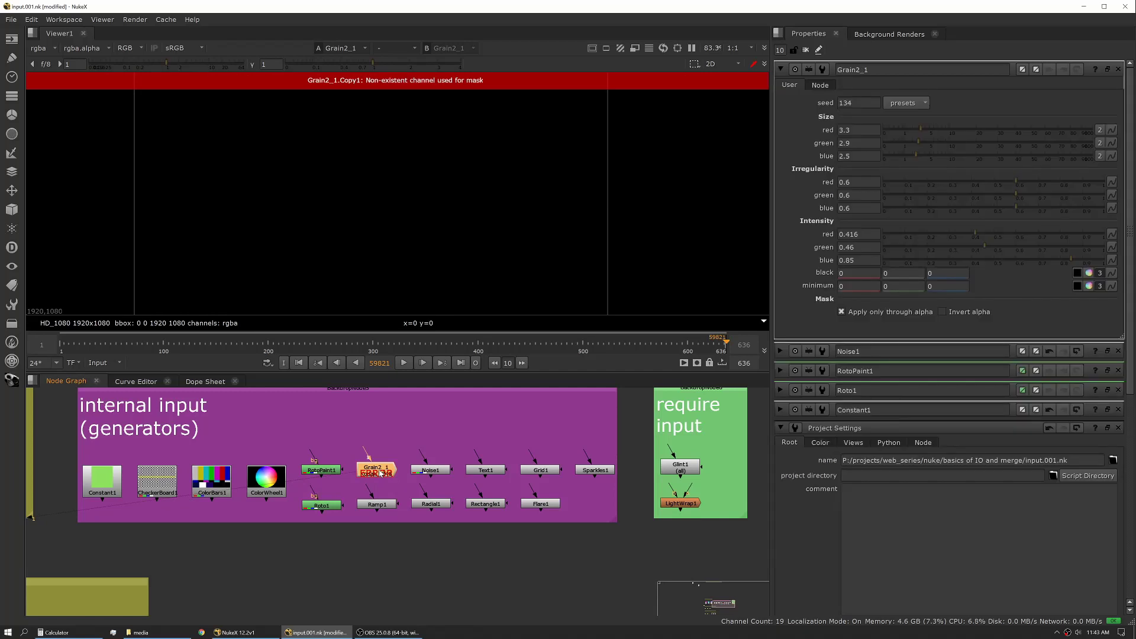
left_click(841, 312)
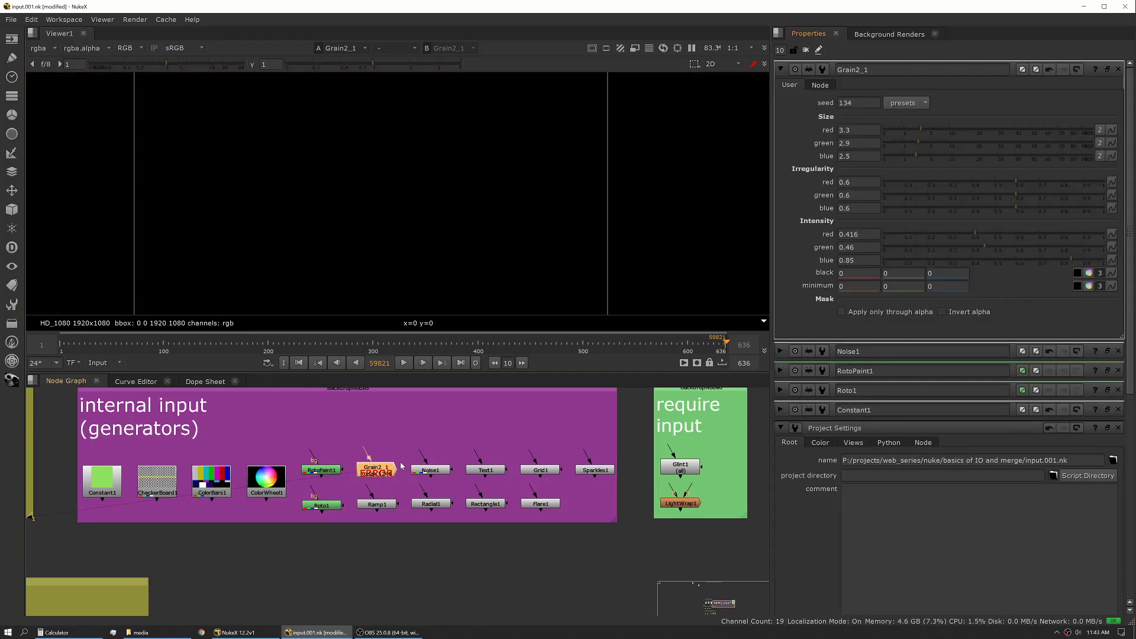
Step: Show the Ramp node in the viewer and open its properties
left_click(376, 505)
key("1")
left_click(373, 513)
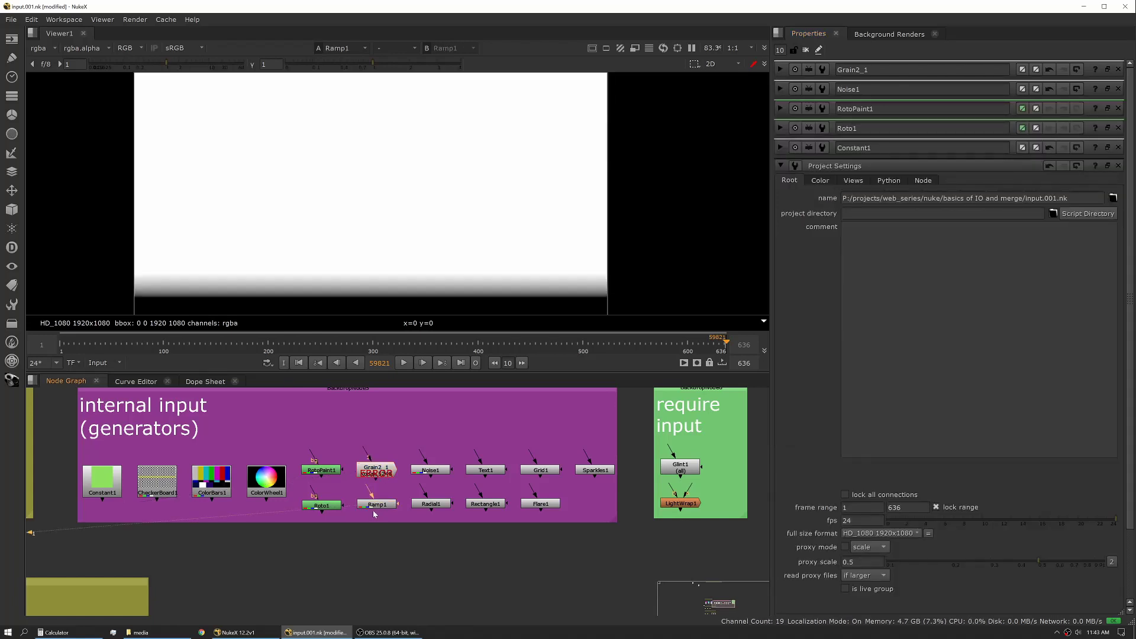
left_click(378, 505)
double_click(378, 506)
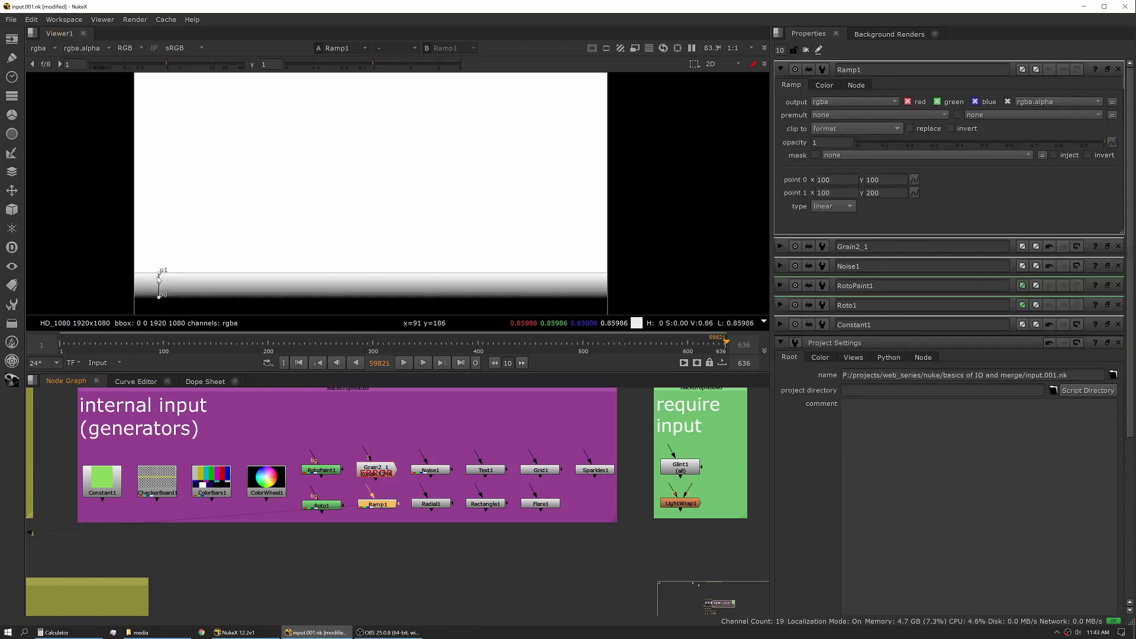
Step: Stretch the ramp diagonally across the frame, placing point 1 at about 1795, 932 and point 0 at about 371, 117
left_click_drag(159, 271, 576, 90)
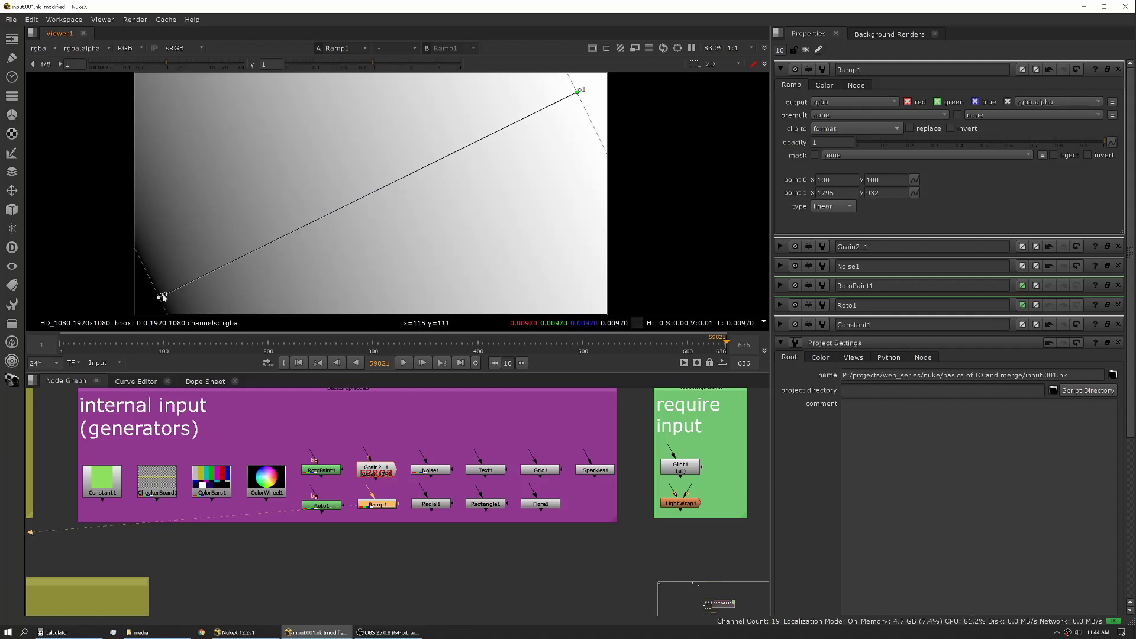
left_click_drag(158, 296, 427, 202)
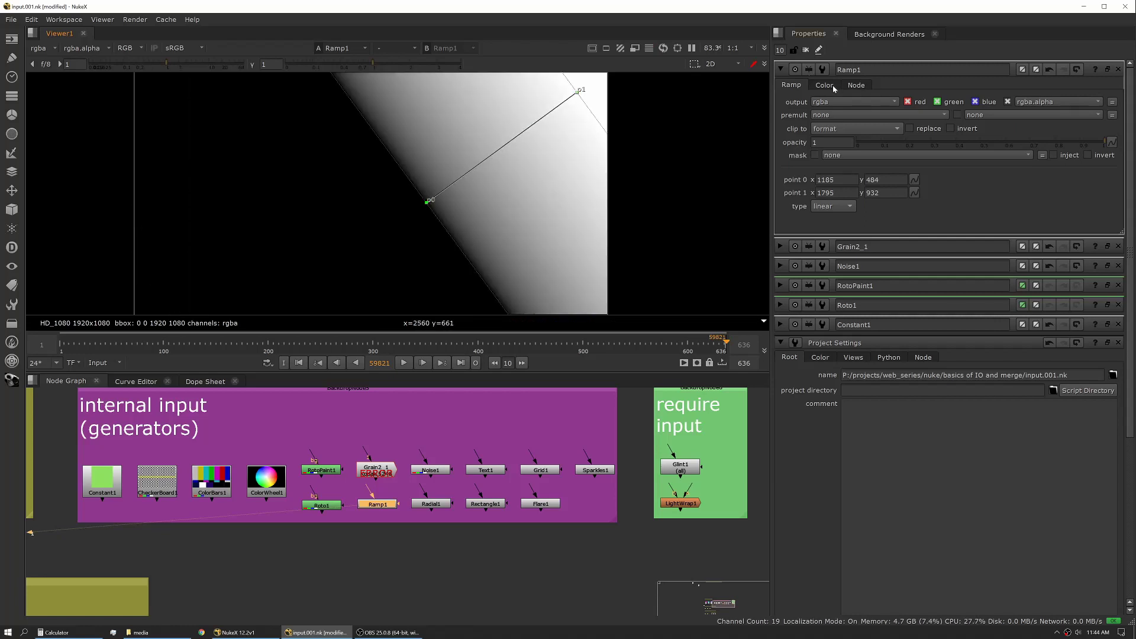
left_click(823, 87)
left_click(799, 85)
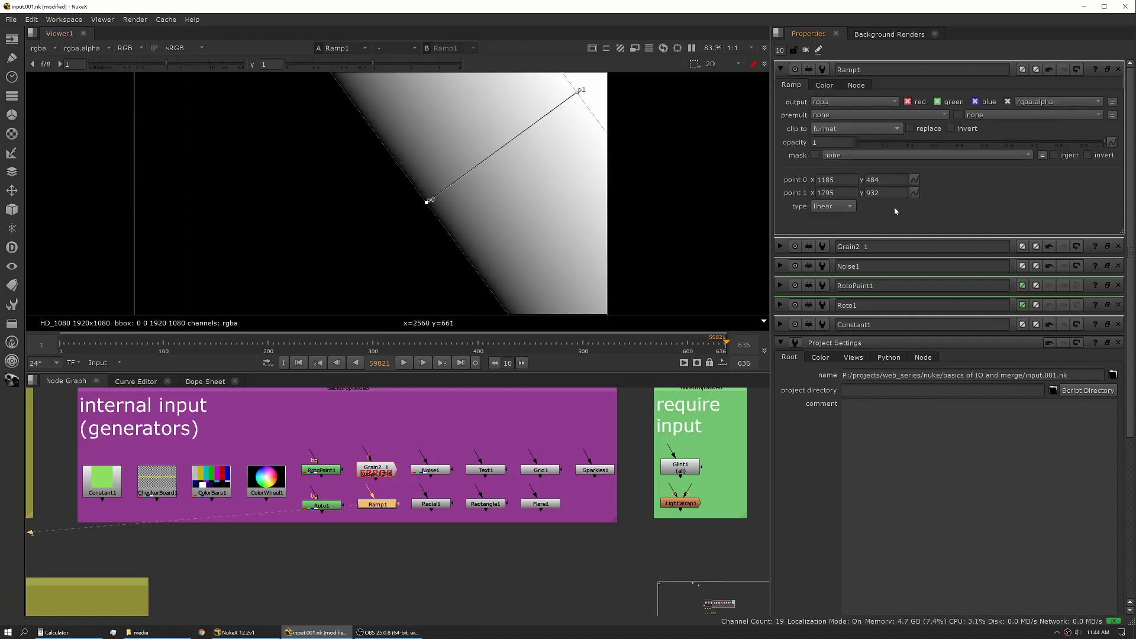
left_click_drag(427, 202, 227, 292)
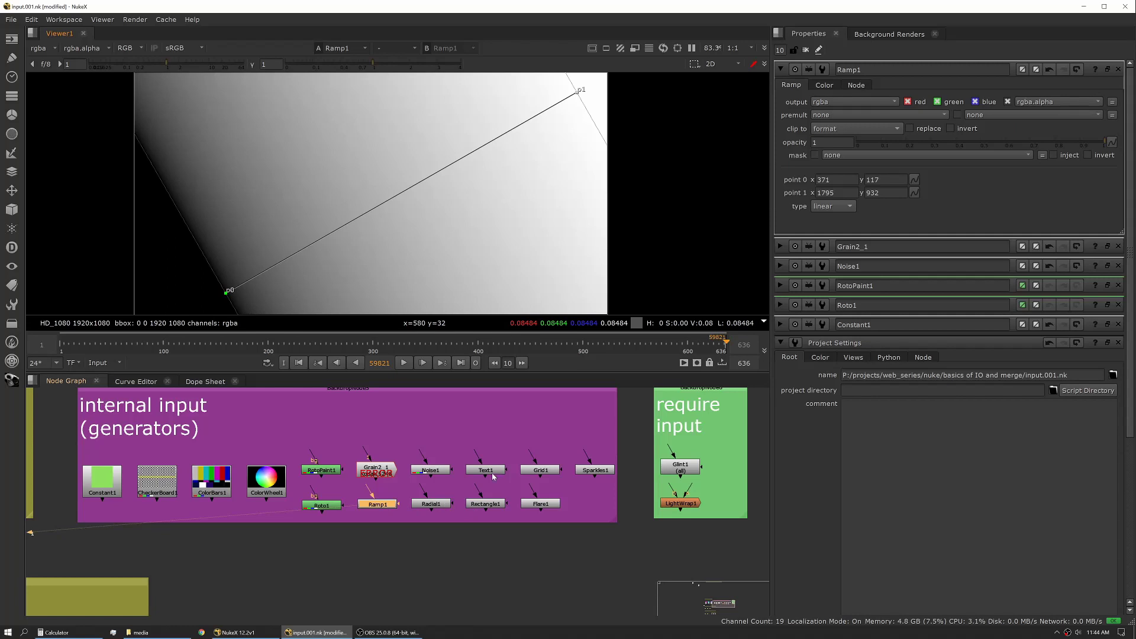
Step: Open the Grid and Flare properties, move the flare to about 995, 485 and show Flare in the viewer
double_click(540, 470)
double_click(541, 504)
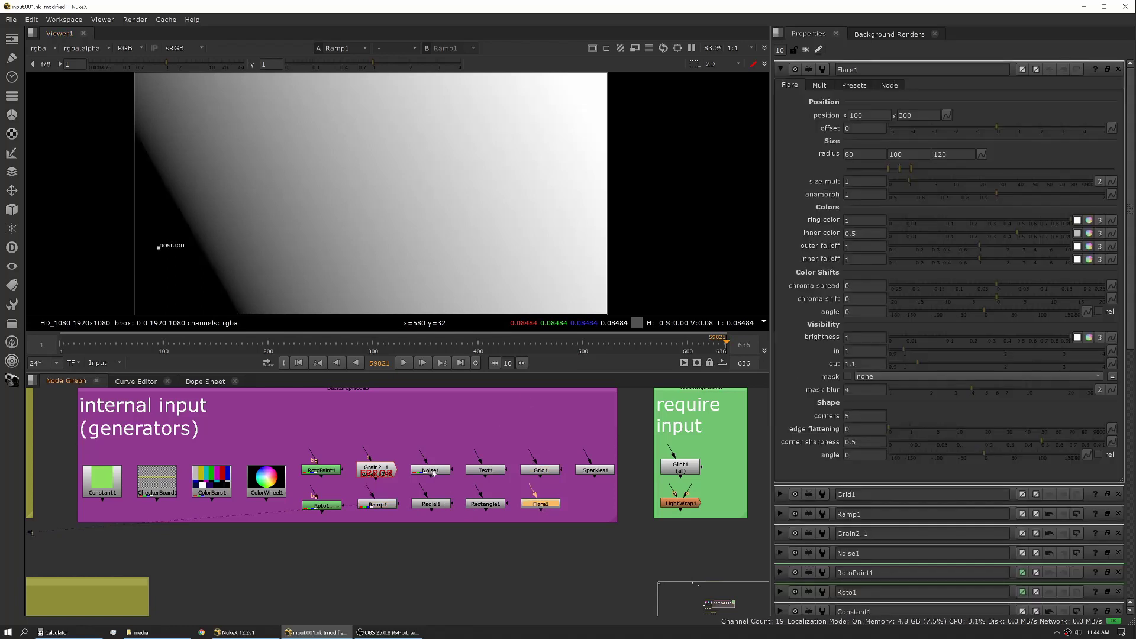
left_click_drag(158, 249, 379, 202)
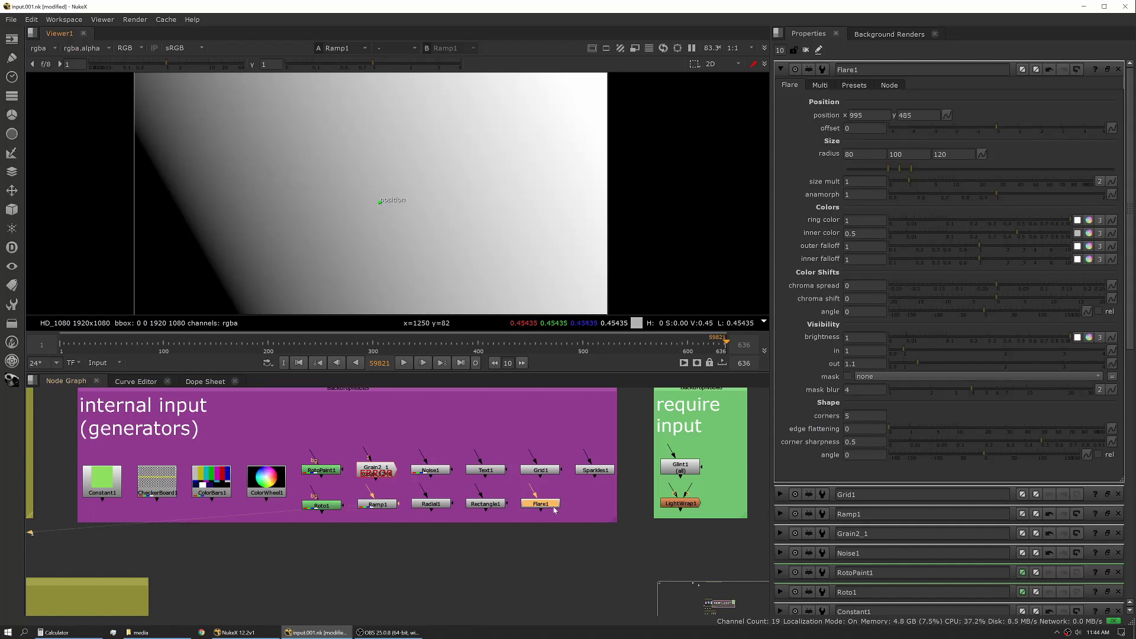
key("1")
Step: Show the Text node's Hello World message in the viewer with the node's properties open
left_click(486, 470)
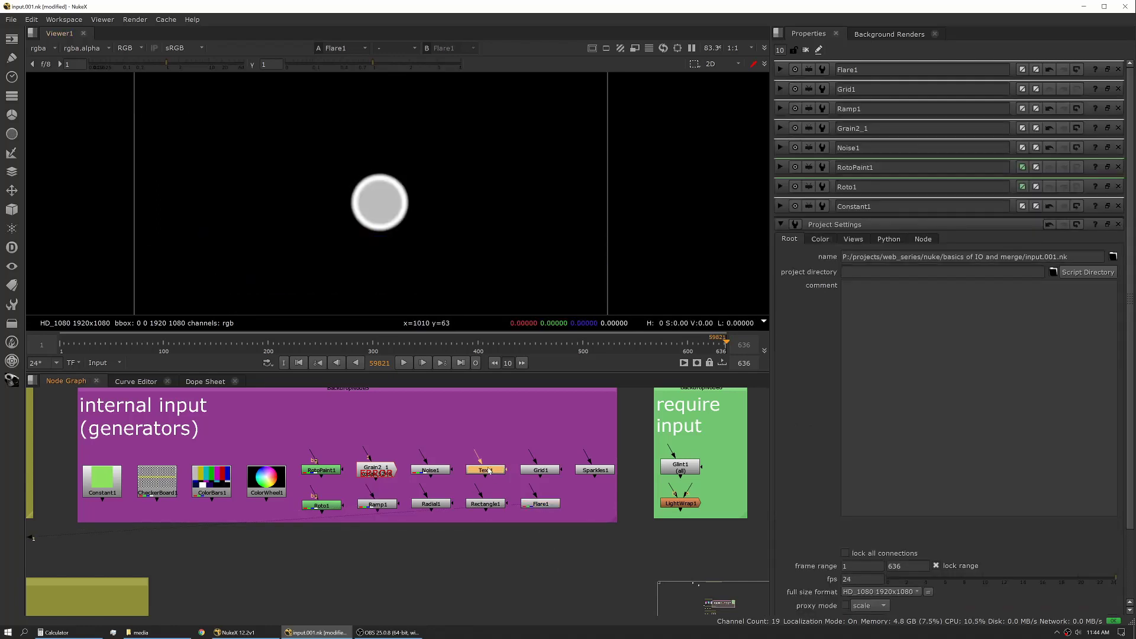
double_click(490, 471)
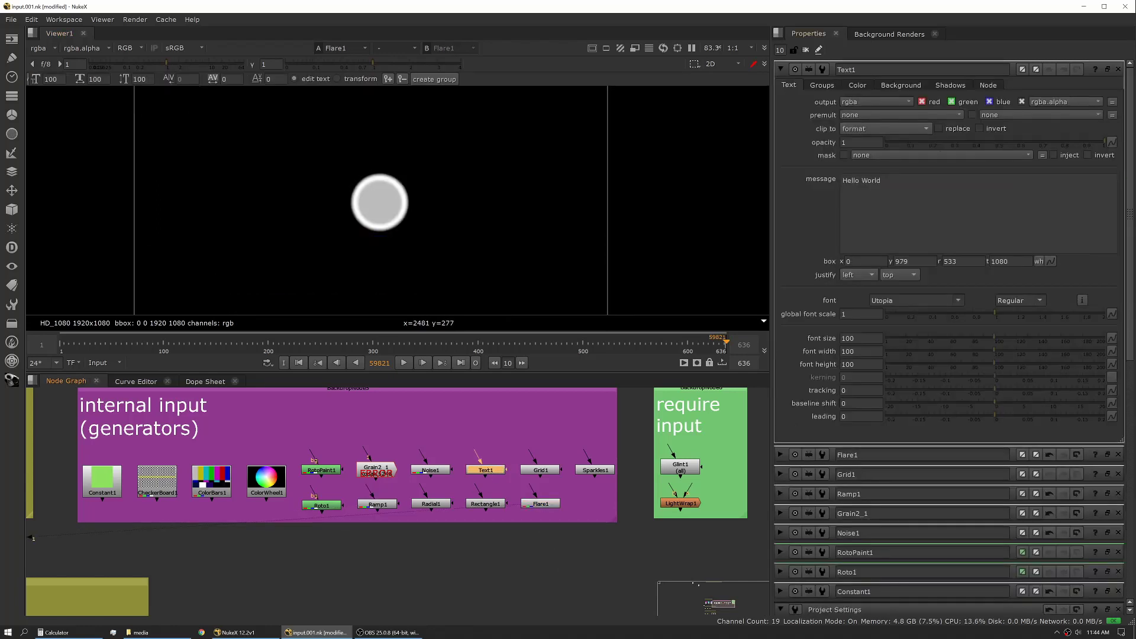
key("1")
left_click(498, 482)
key("s")
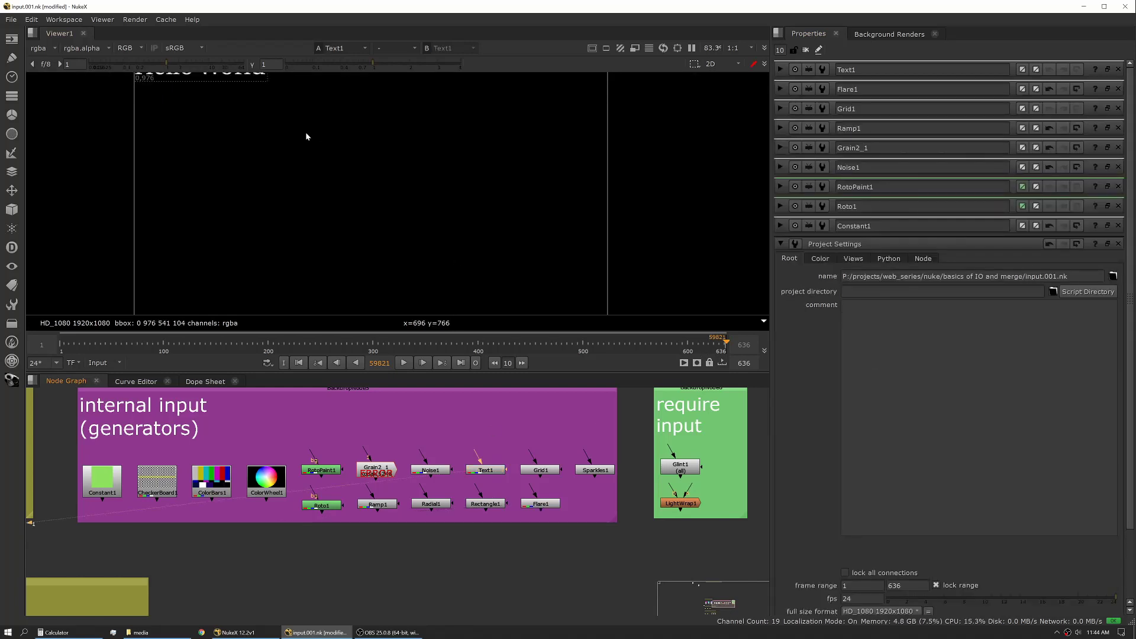
middle_click_drag(306, 134, 338, 231)
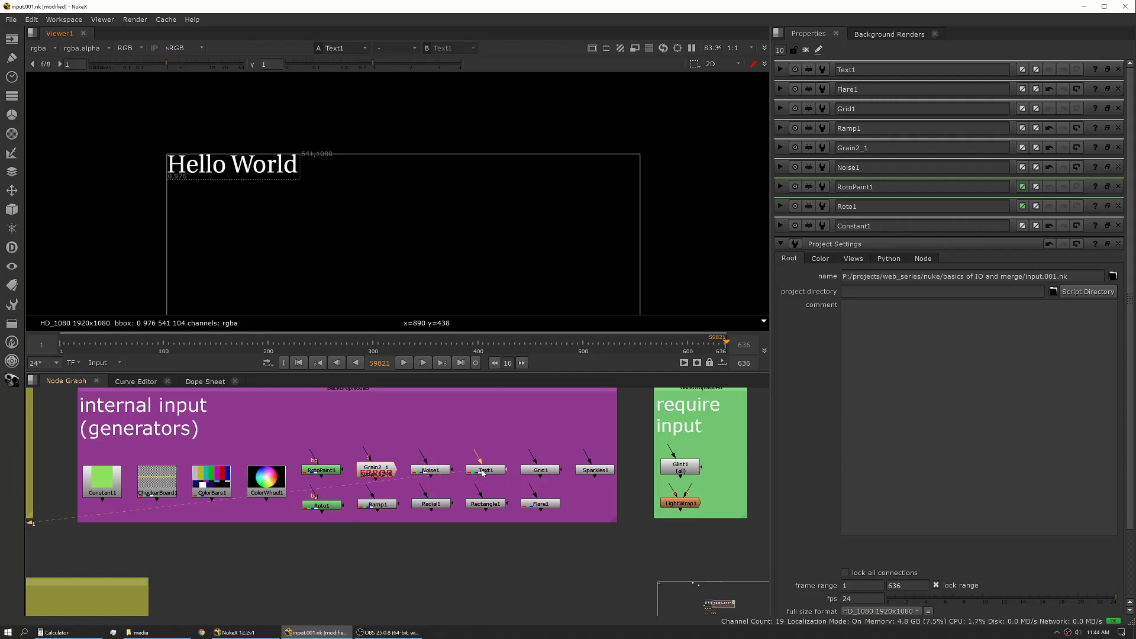
double_click(498, 471)
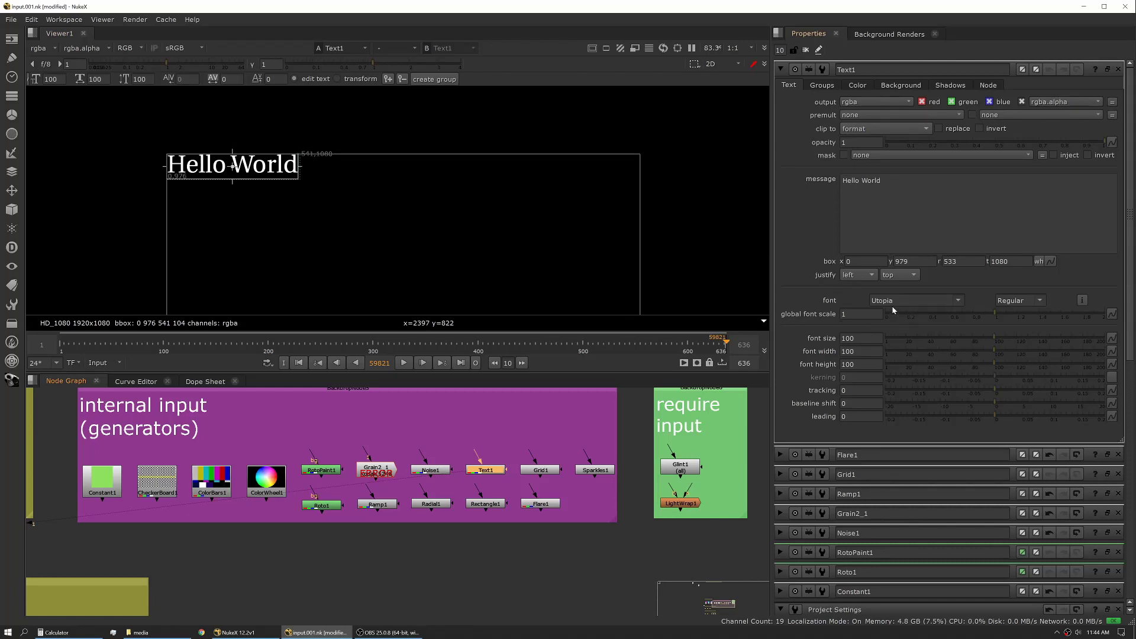
Step: Reduce the font size of only the word "World" in the text message to about 67
left_click(882, 181)
double_click(872, 181)
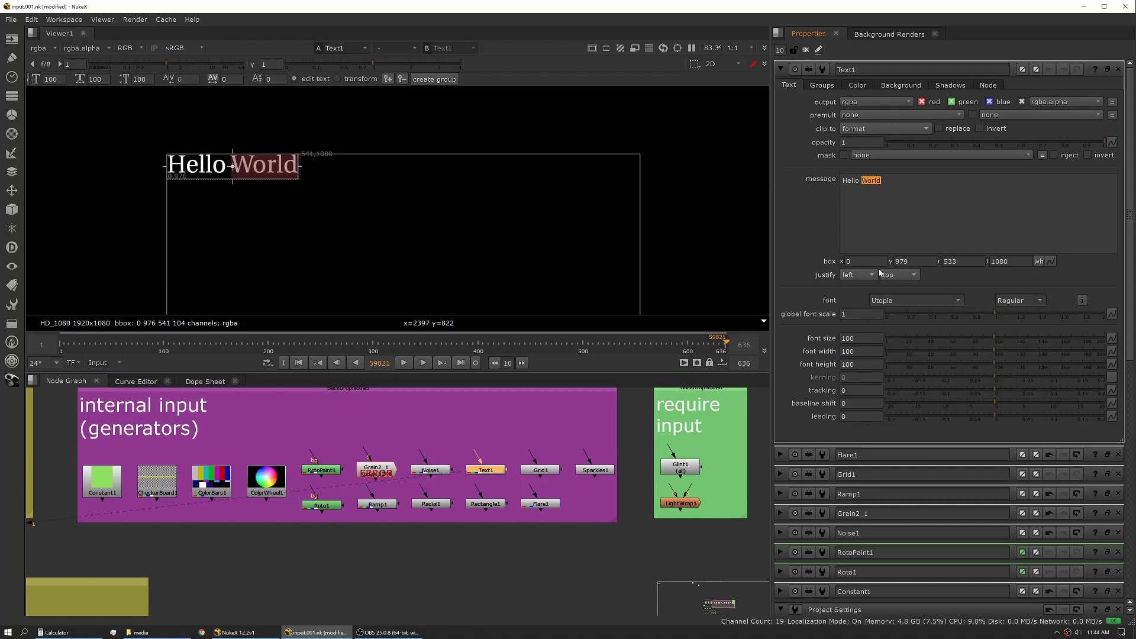
left_click_drag(995, 341, 959, 344)
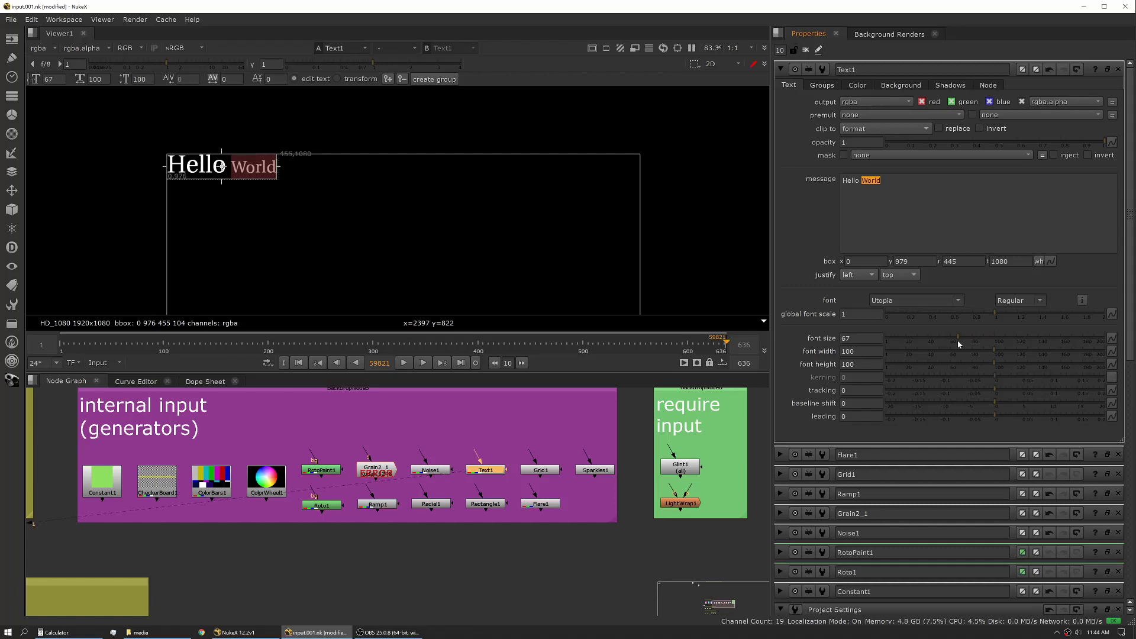
Step: Reduce the font size of the final letters "ld" of the text message to about 33, and deselect the text
left_click_drag(874, 180, 881, 181)
left_click_drag(959, 338, 919, 338)
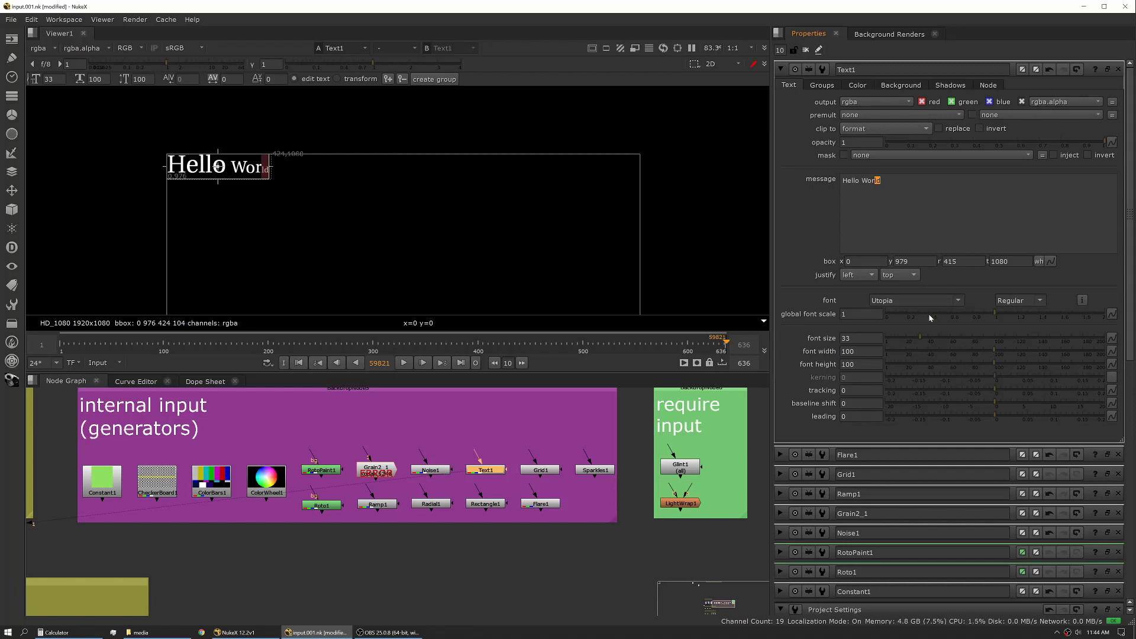
left_click_drag(881, 181, 842, 180)
left_click(843, 180)
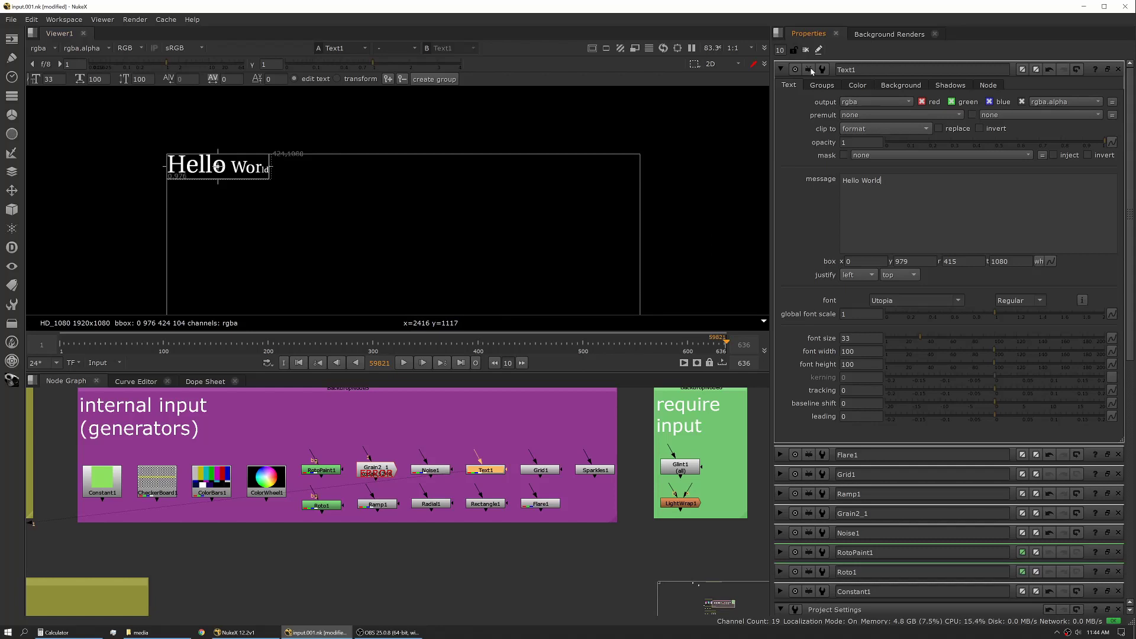
Step: Collapse and re-expand the Text node's properties, and close them
left_click(780, 69)
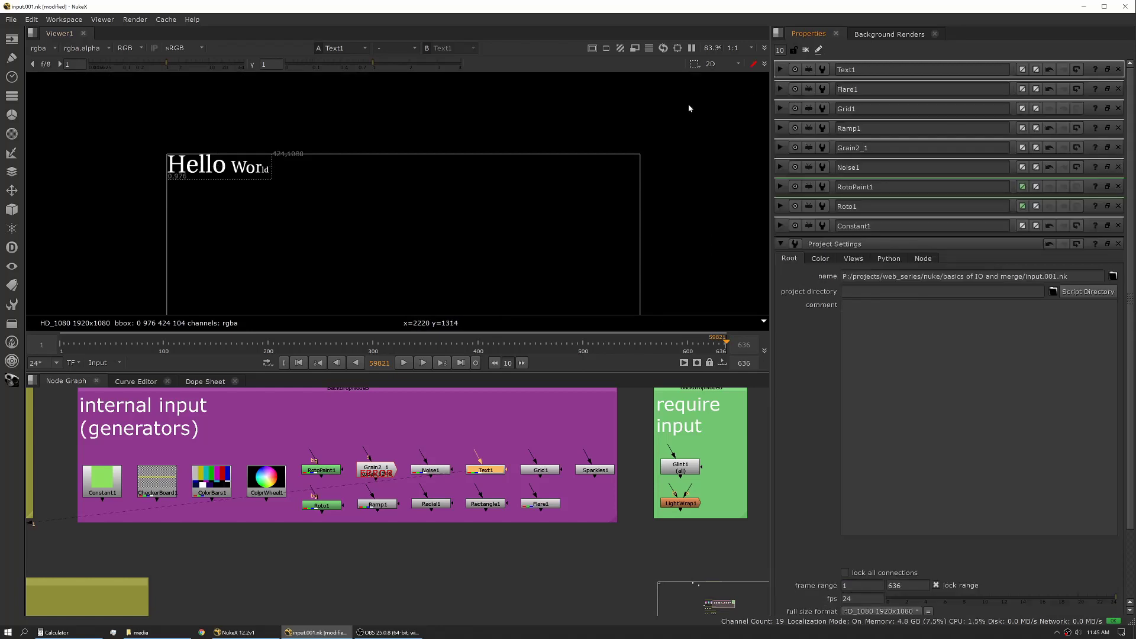
left_click(780, 70)
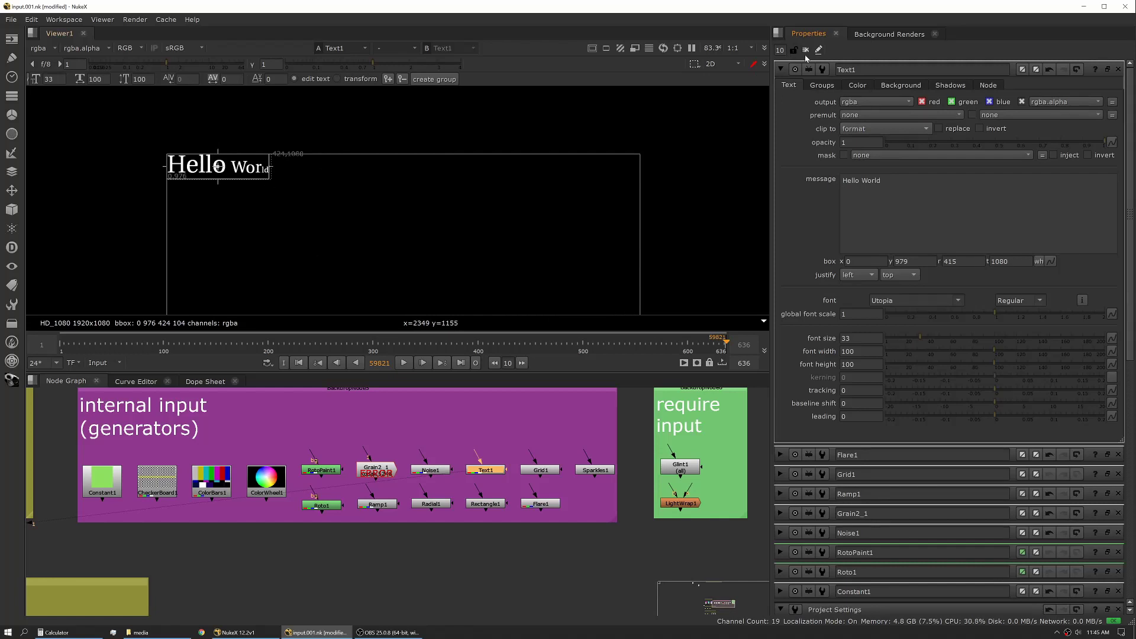
left_click(1117, 70)
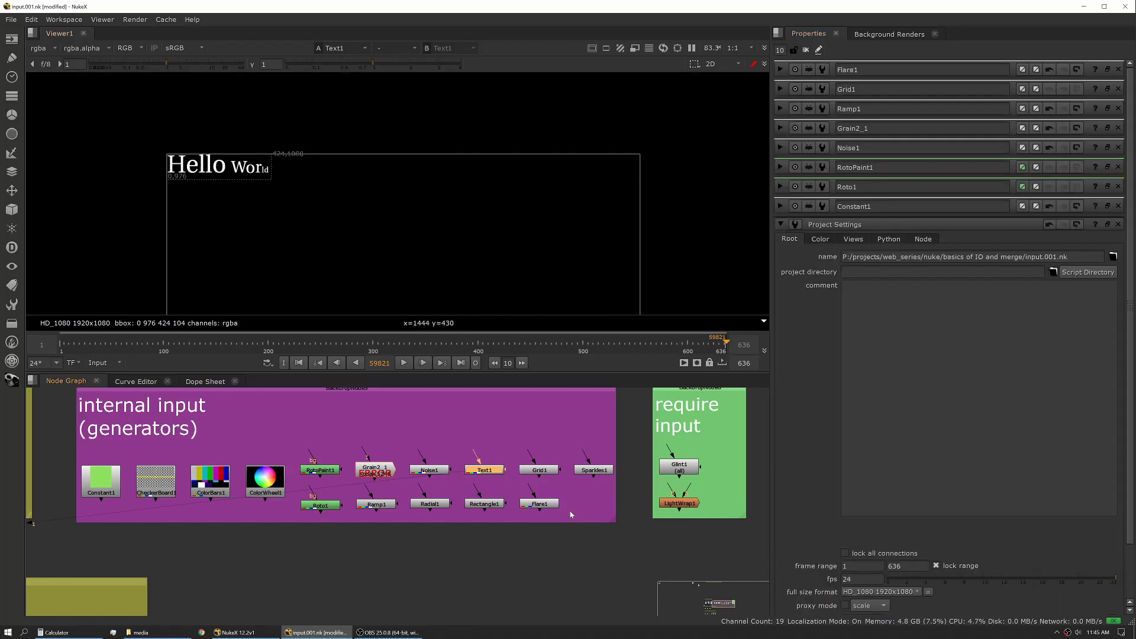
middle_click_drag(568, 514, 382, 543)
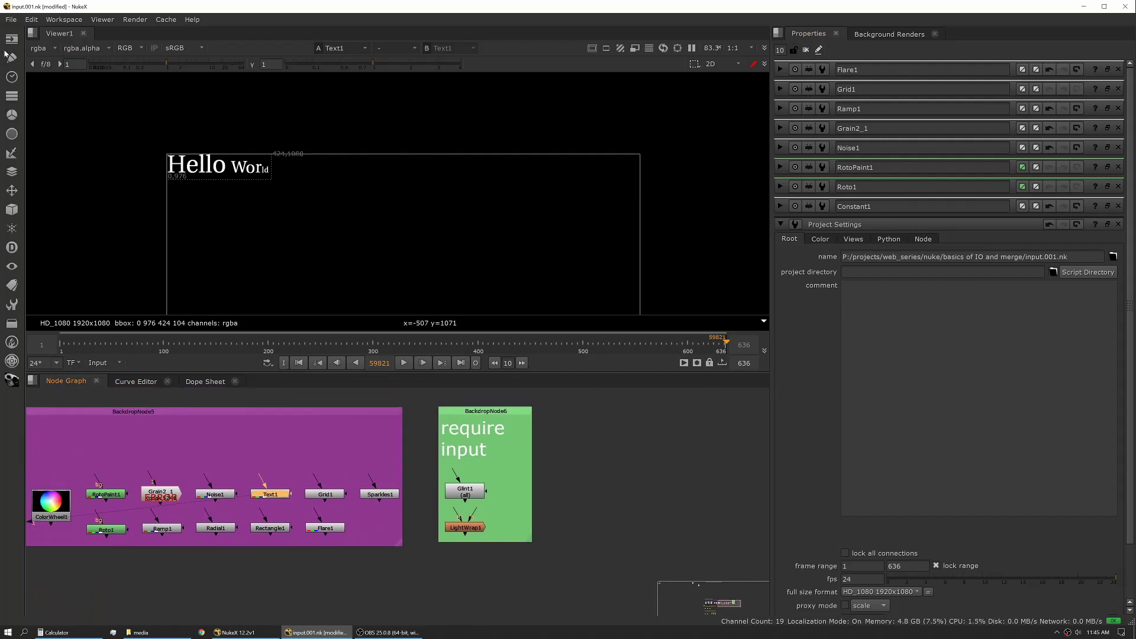
left_click(12, 78)
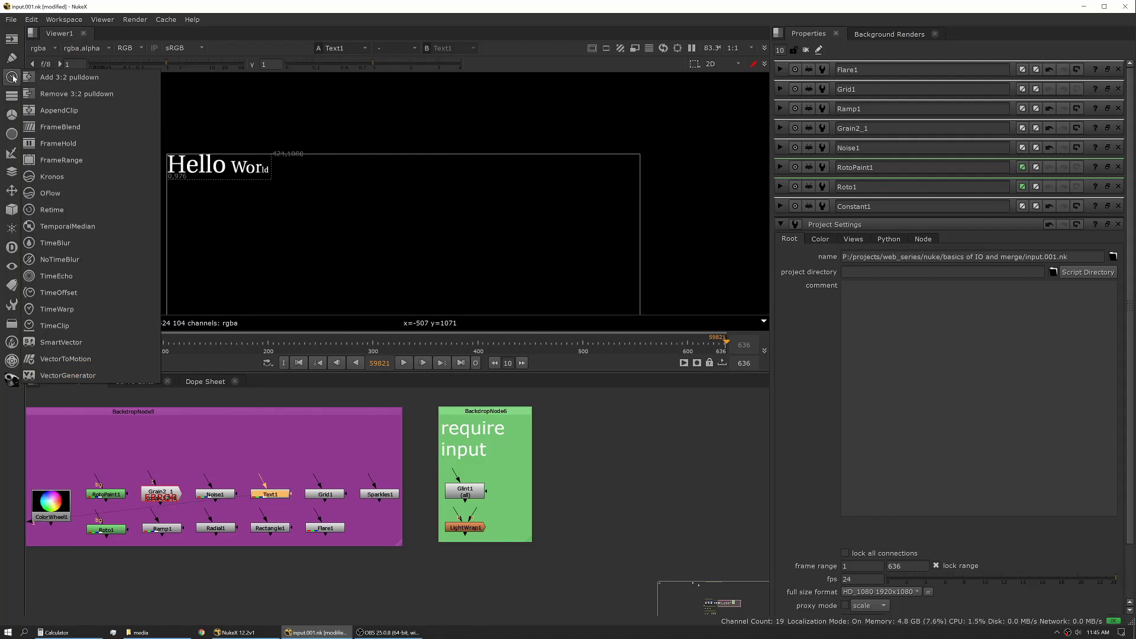
left_click(552, 525)
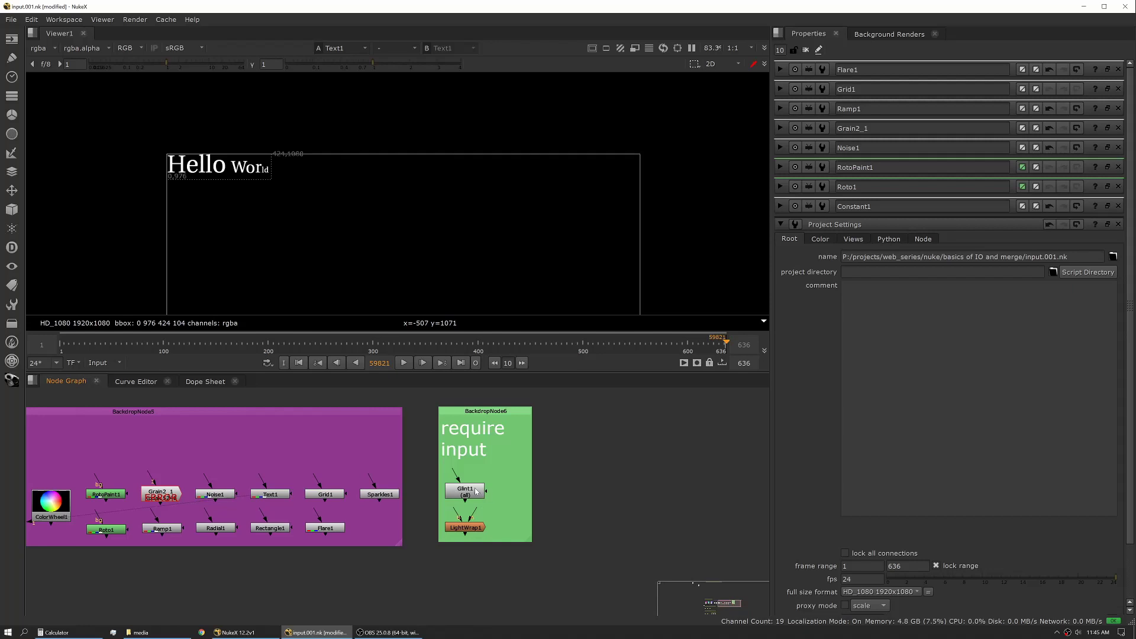
Step: Open the Glint node's properties from the "require input" group and examine its settings, including the effect only option
left_click(474, 491)
middle_click_drag(458, 538, 483, 498)
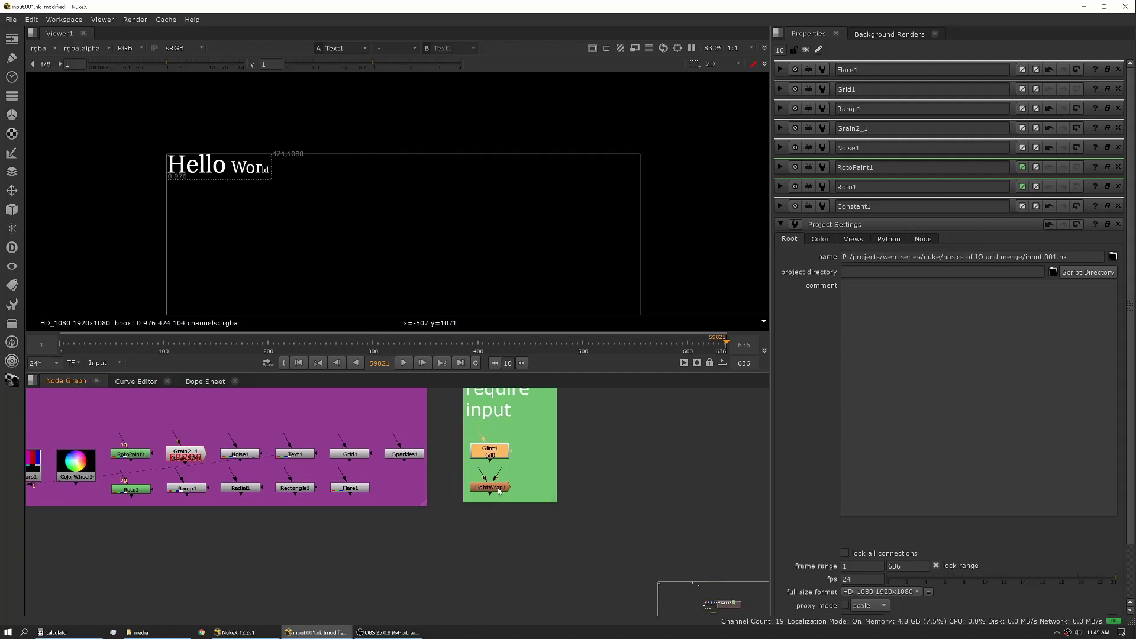
double_click(487, 450)
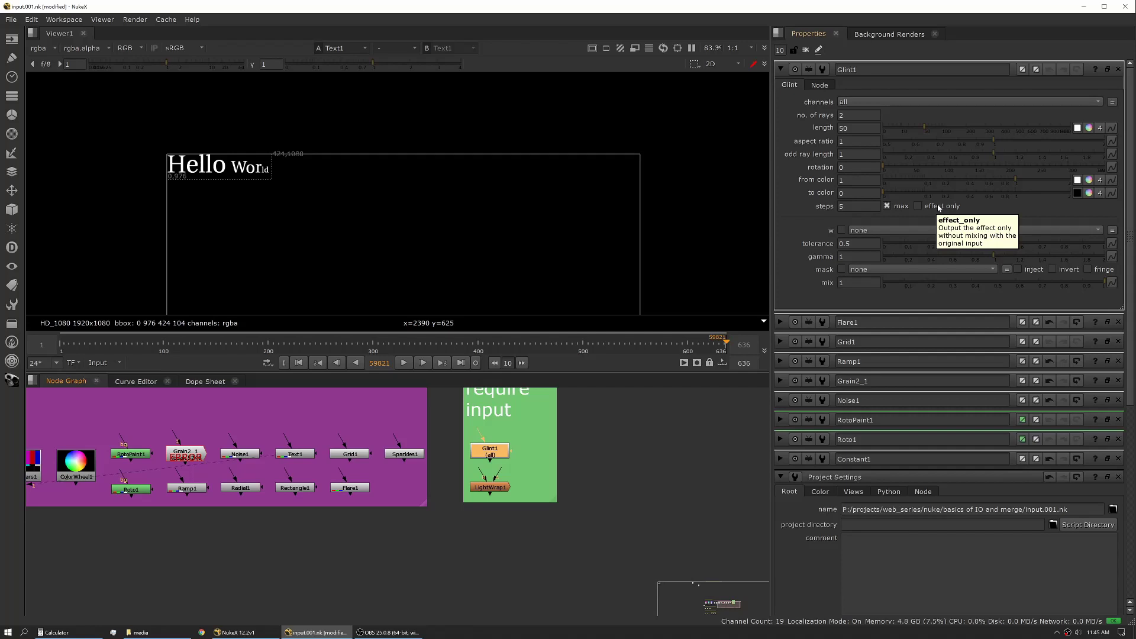
middle_click_drag(406, 542, 484, 558)
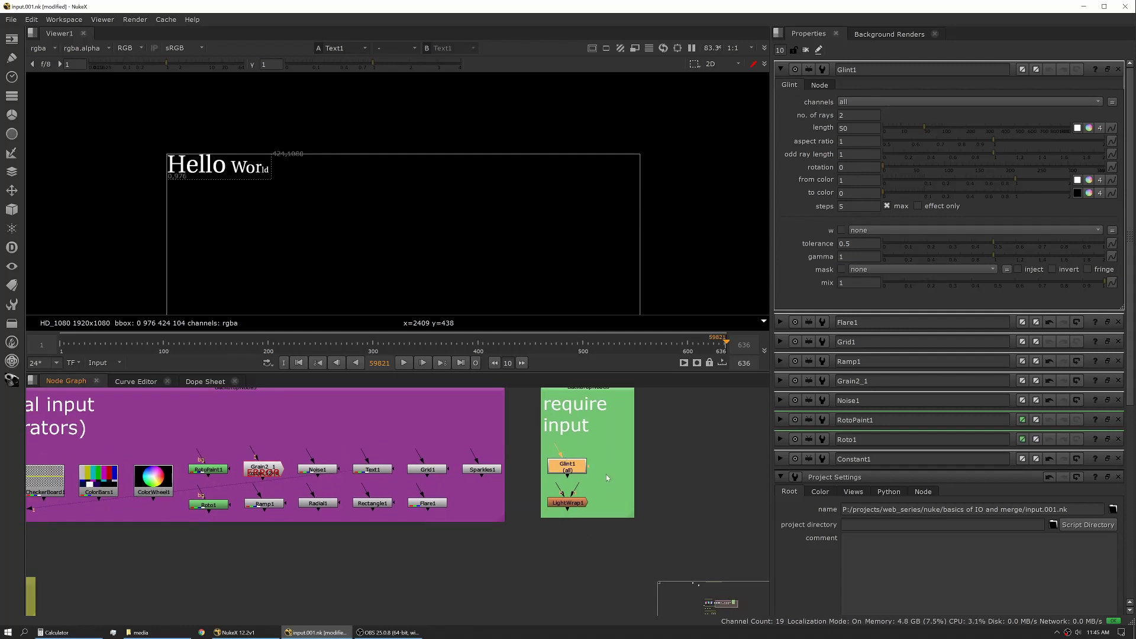
middle_click_drag(292, 509, 396, 484)
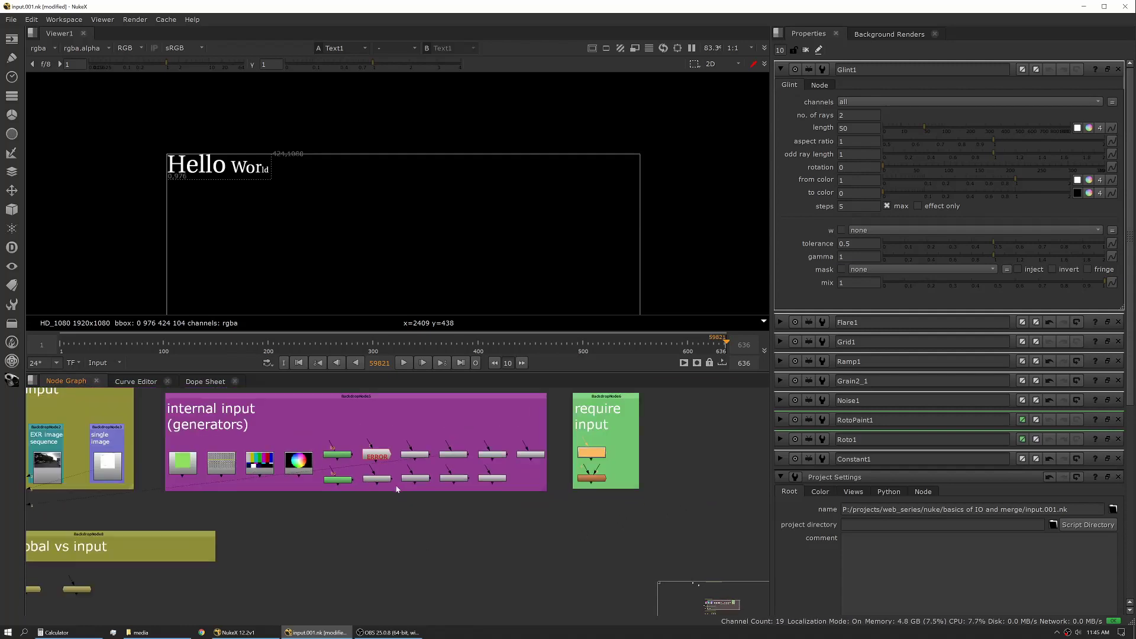